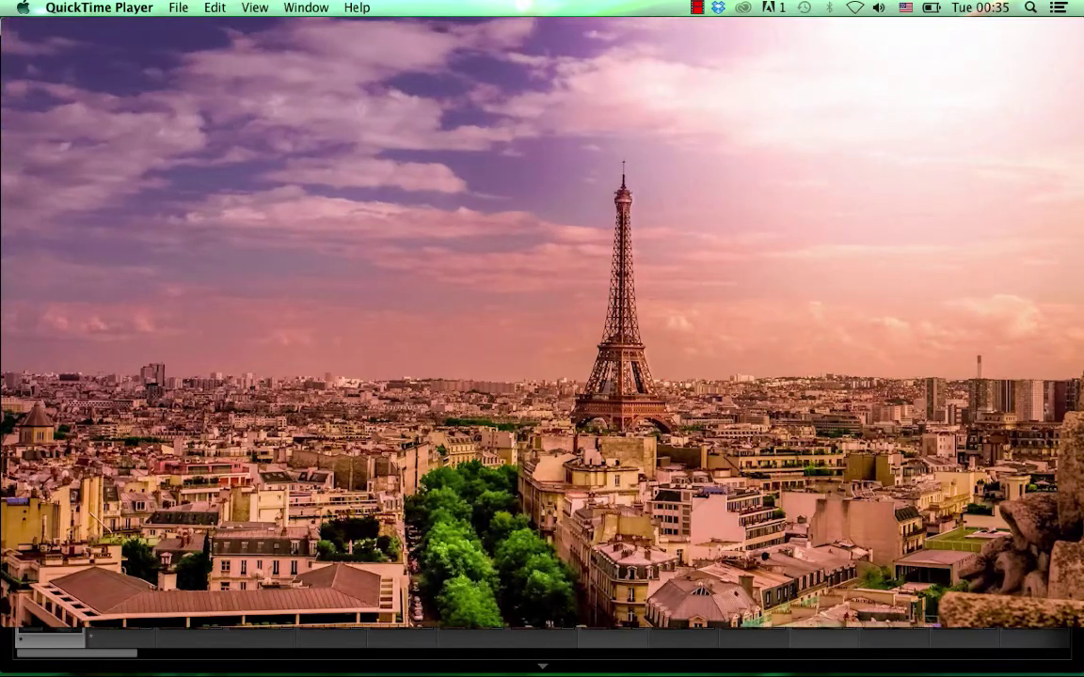
Step: Close the full-screen 1280p-30p.mp4 Eiffel Tower time-lapse in QuickTime Player
key(super+w)
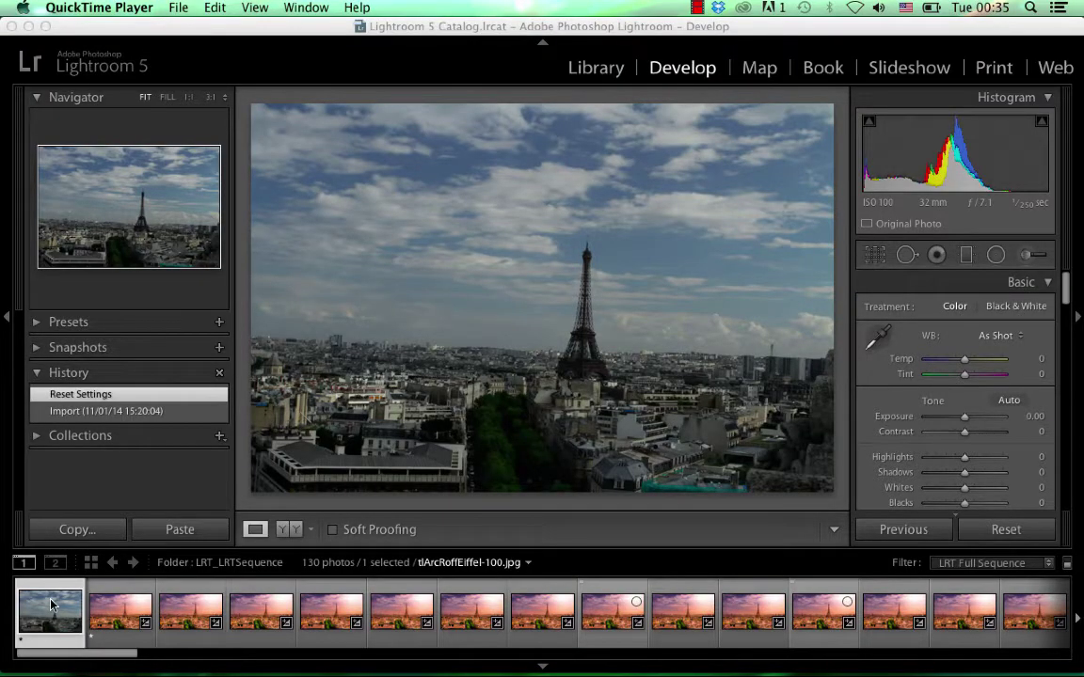
Step: Revert the first frame to its Import history state and show its 16 x 9, -1.88 crop
click(107, 411)
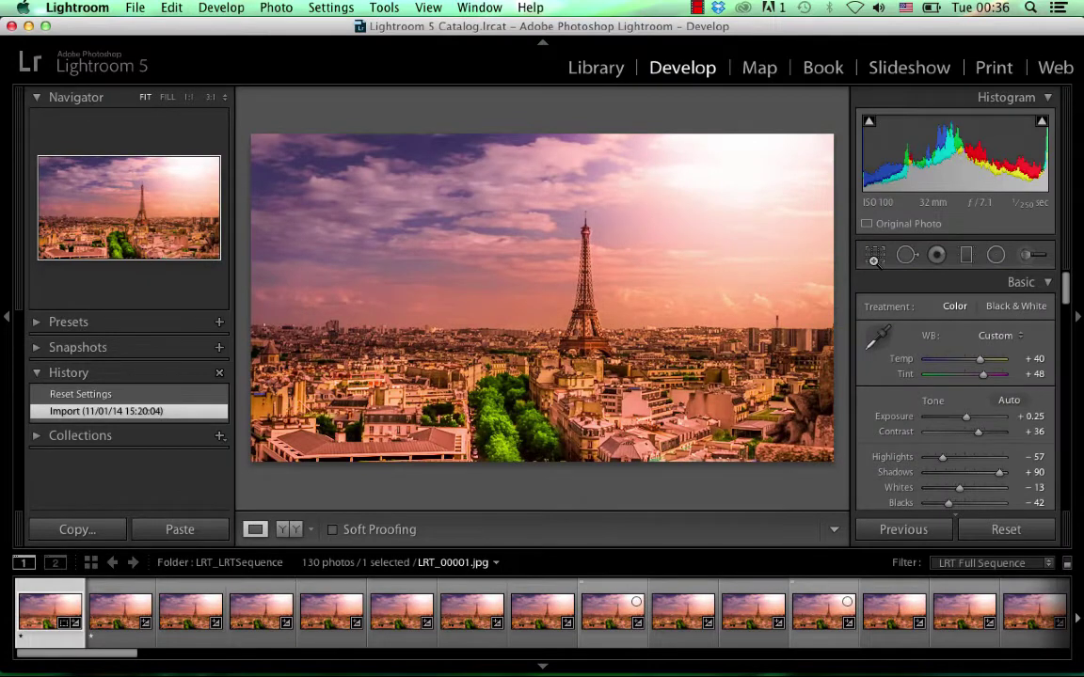
click(874, 256)
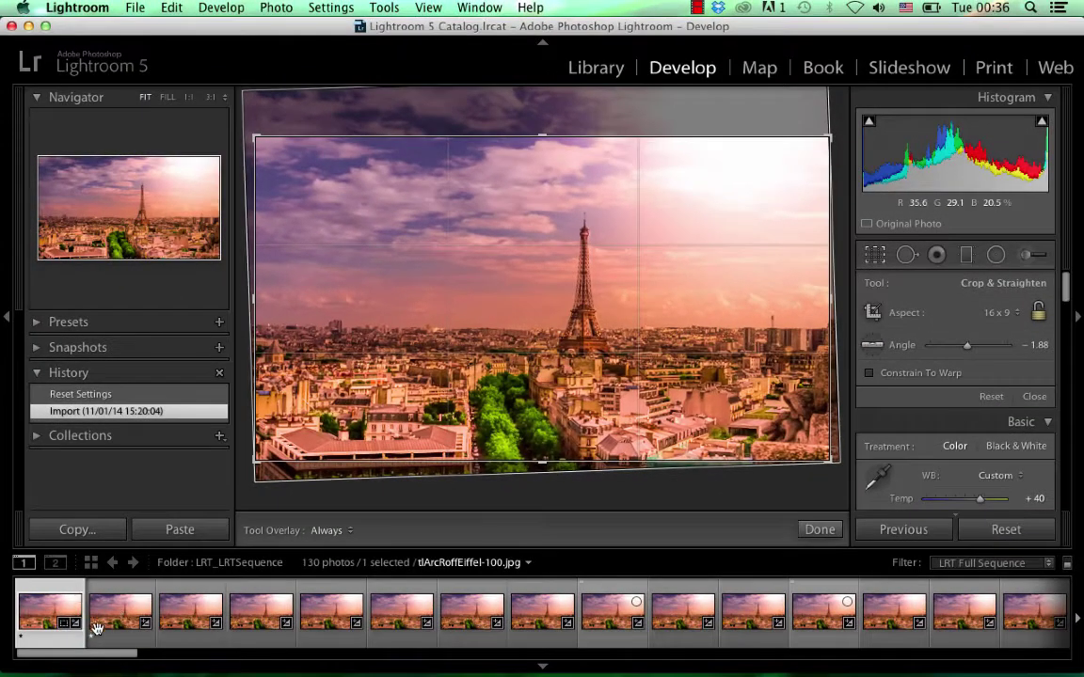
Step: Select all 130 filmstrip photos and synchronize every setting from the first frame
drag(80, 653, 1024, 669)
click(1042, 632)
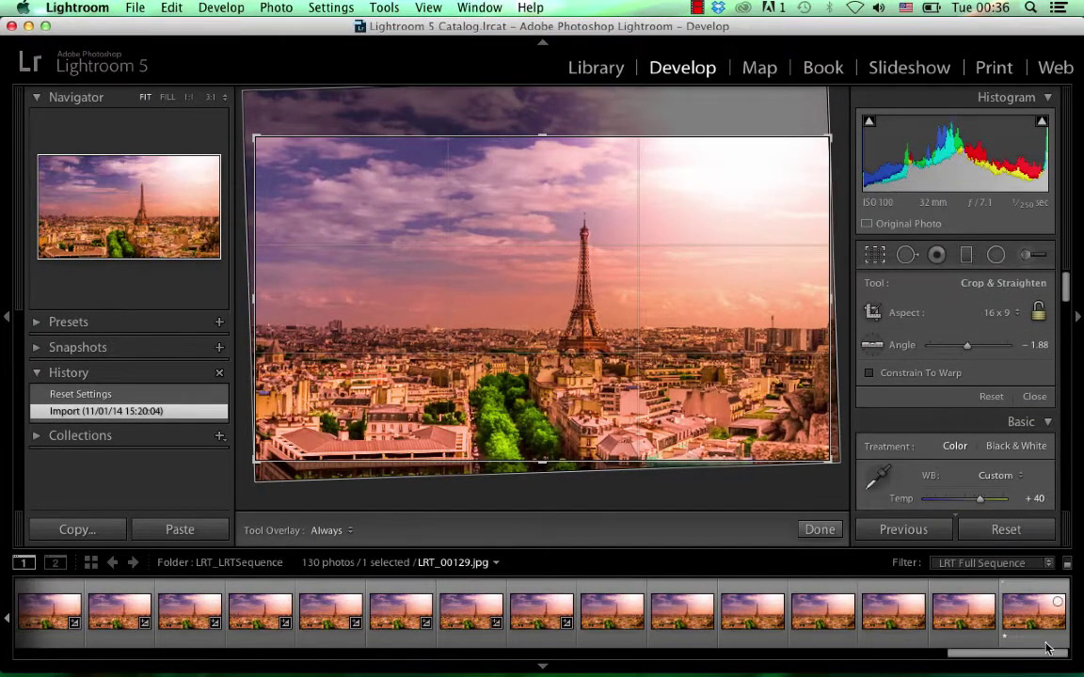
key(super+a)
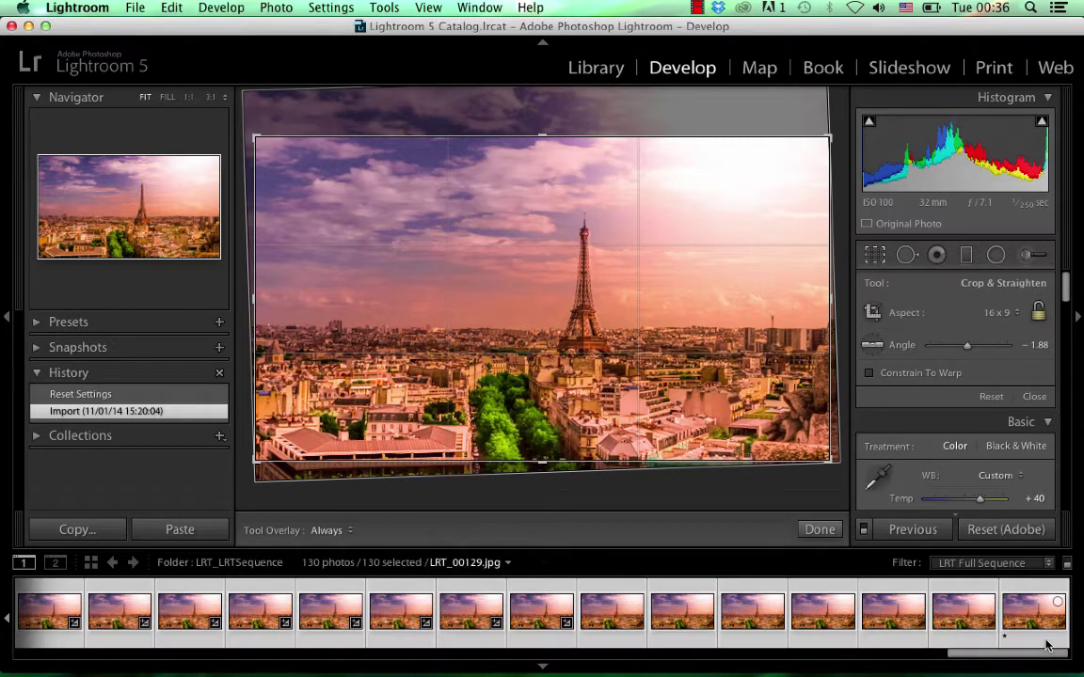
drag(1046, 652, 41, 639)
click(910, 532)
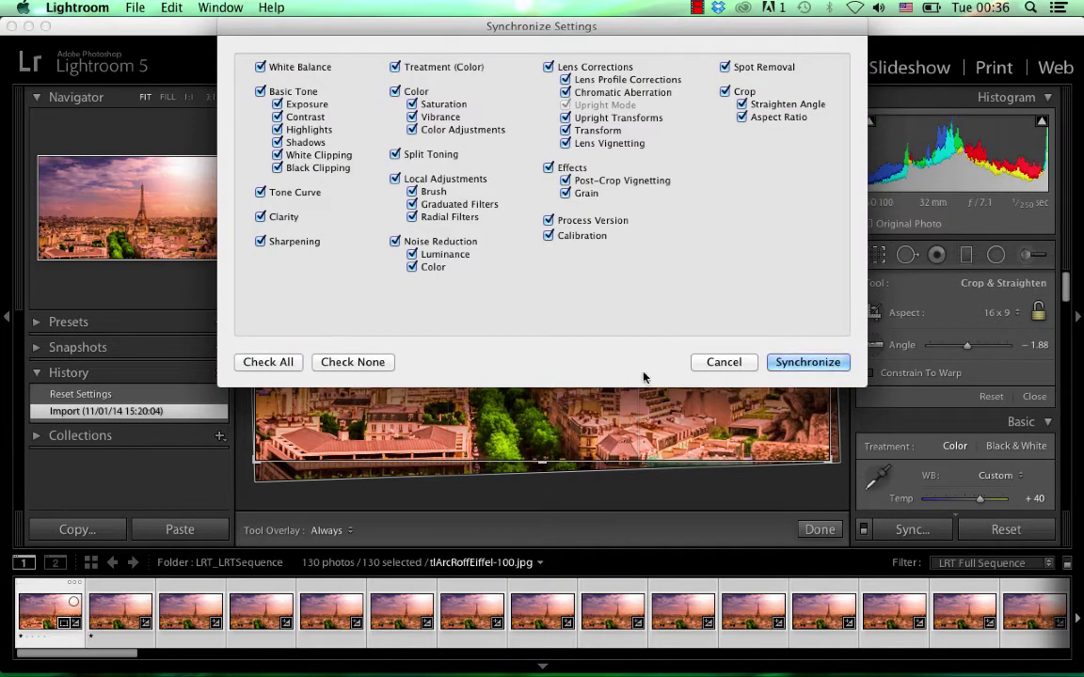
click(724, 363)
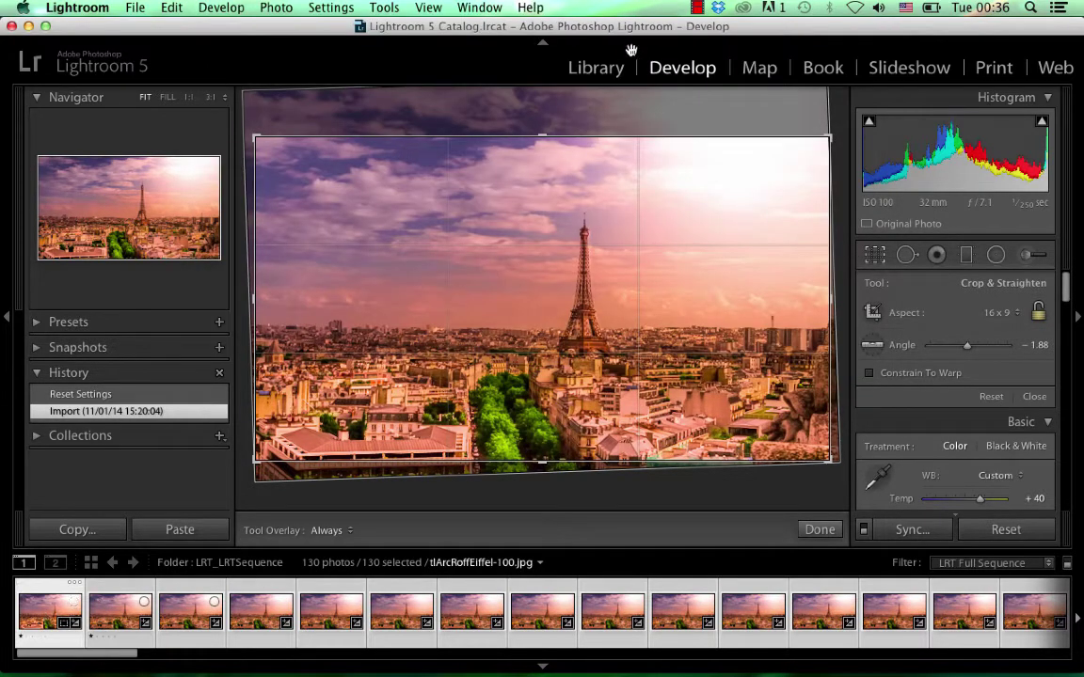
Step: In Library, review the export: JPEG, quality 100, 4096 x 2304, into 4K-jpg-Photos
click(596, 68)
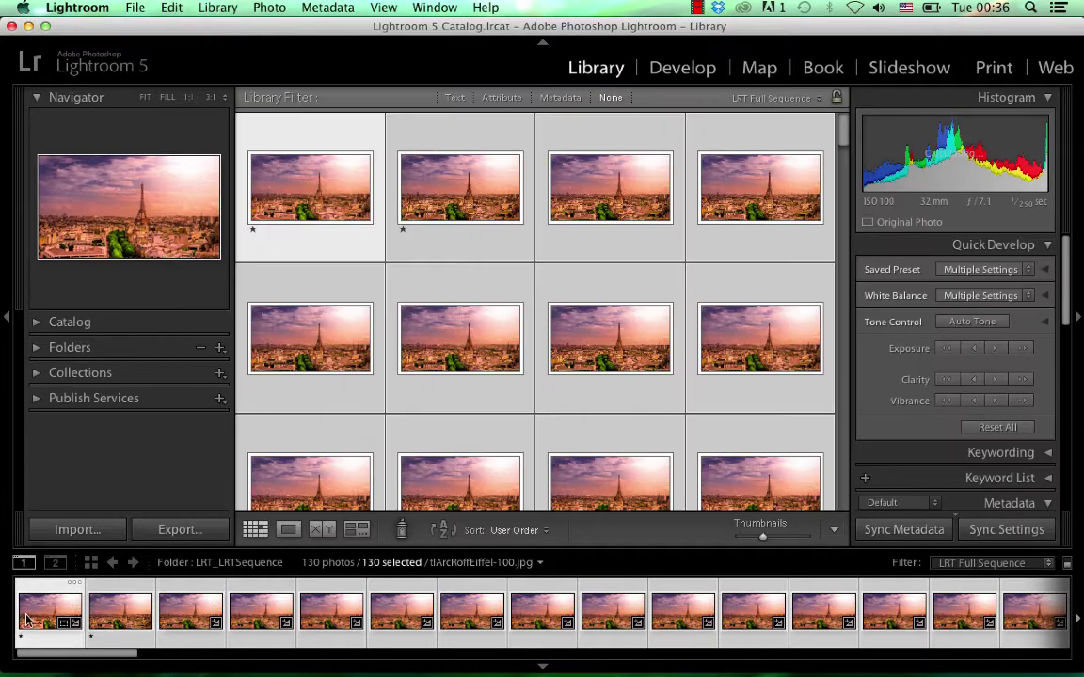
click(180, 530)
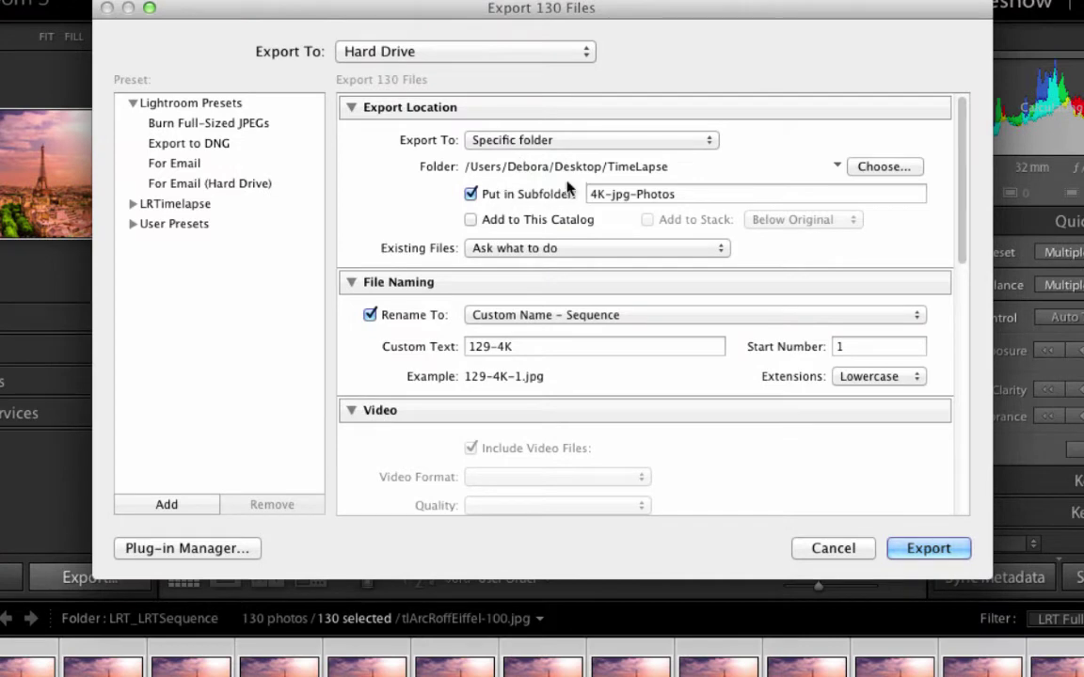
scroll(453, 158, down, 4)
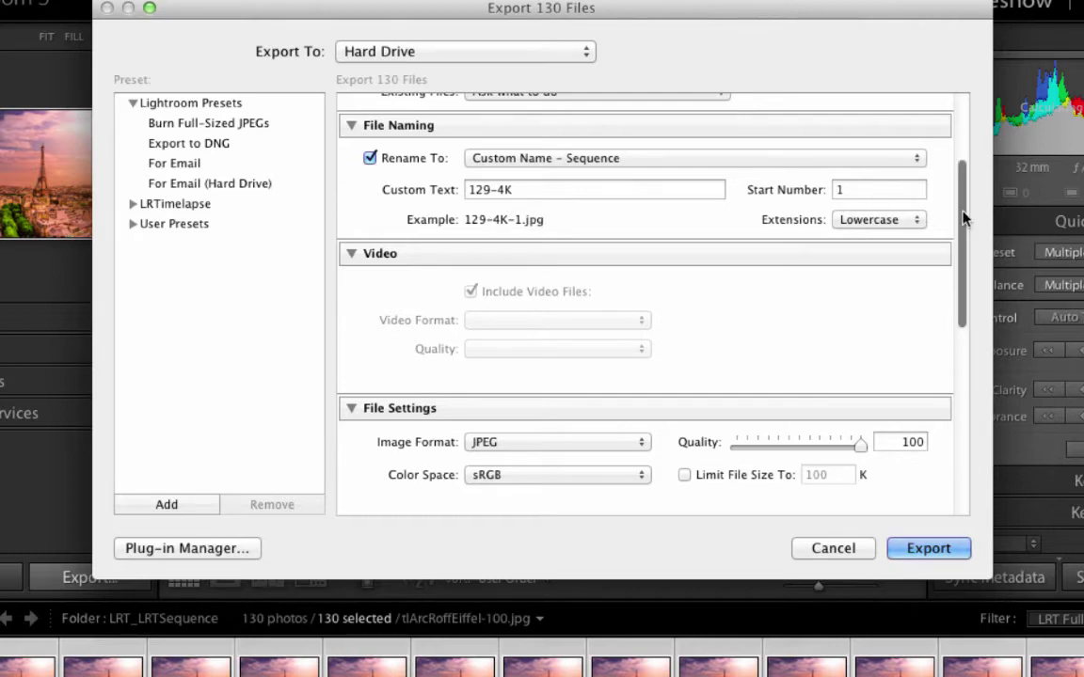
scroll(611, 202, down, 5)
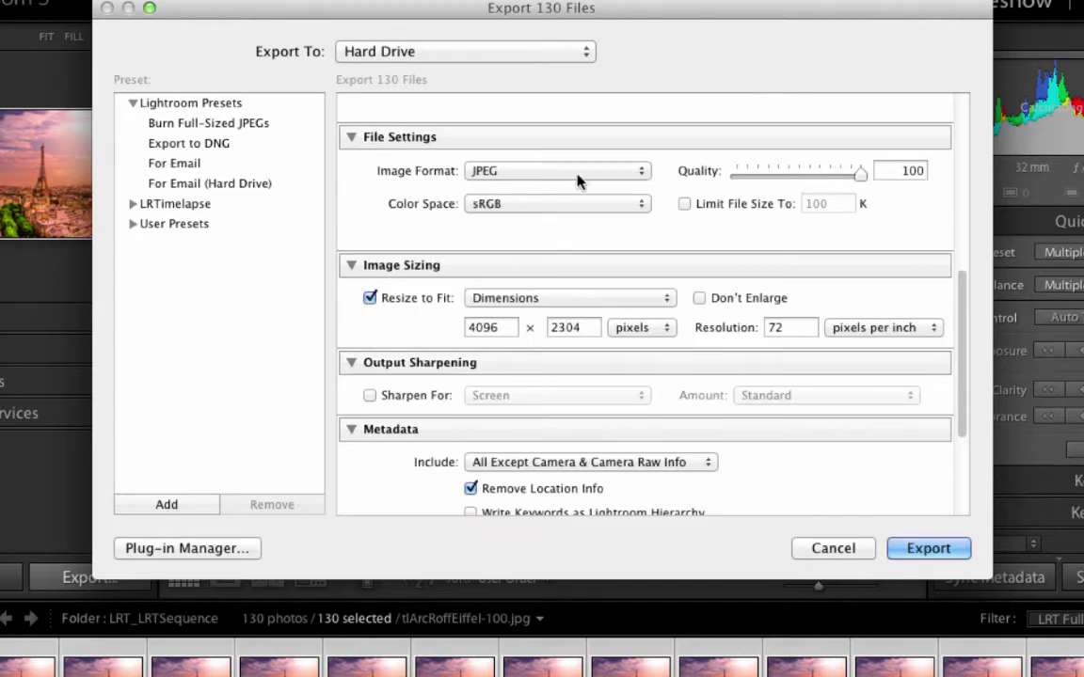
click(641, 172)
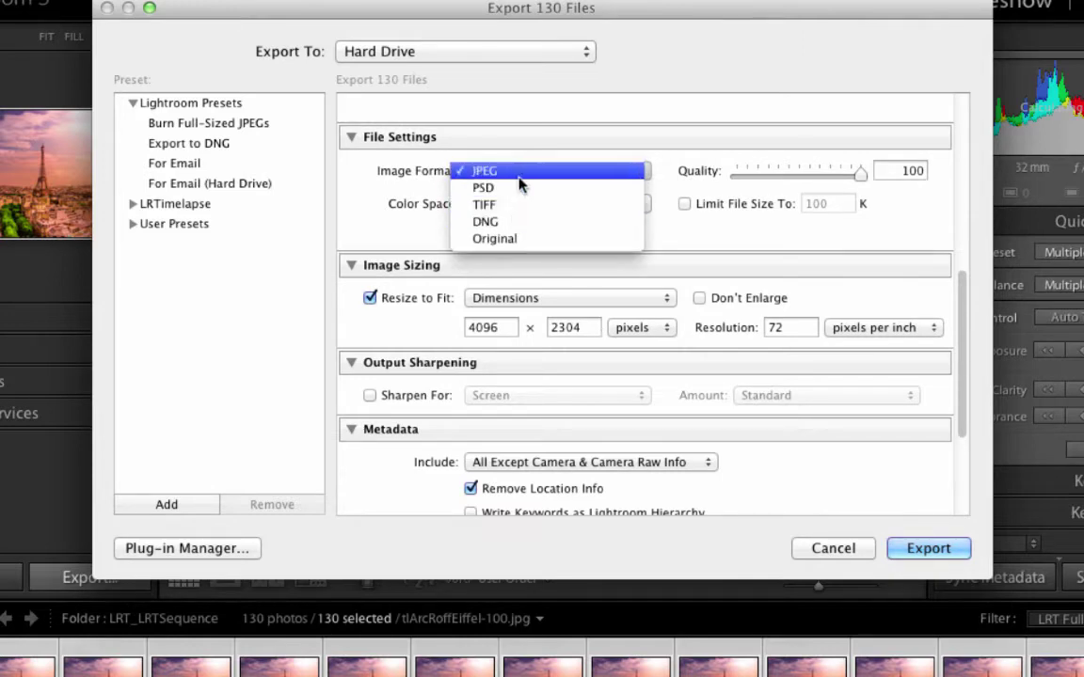
click(701, 221)
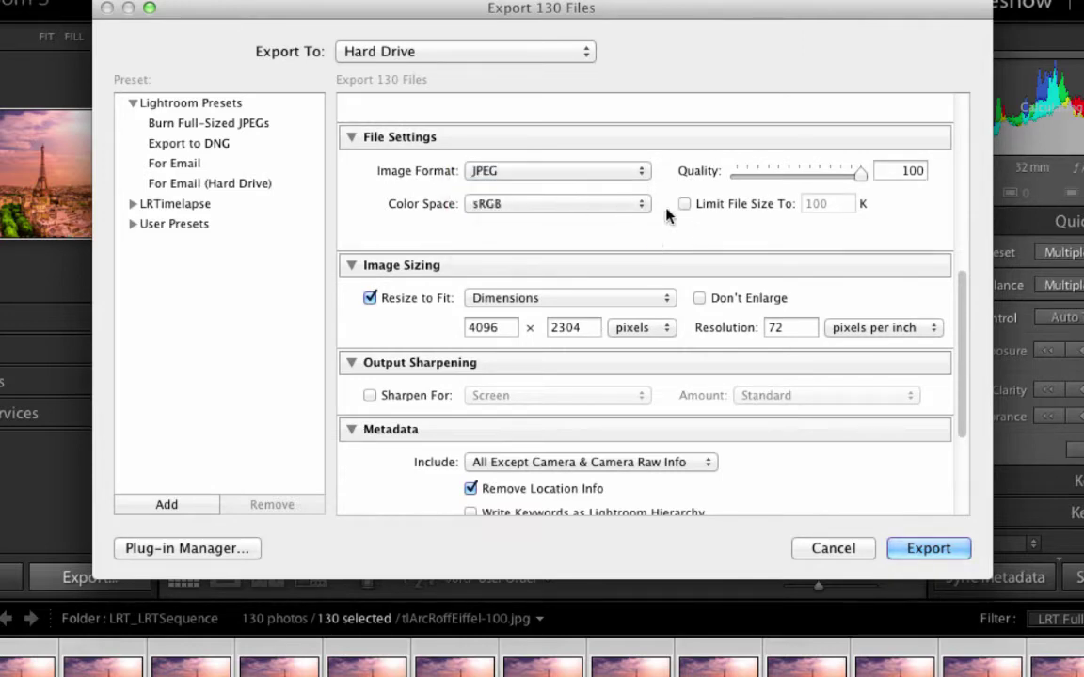
drag(962, 291, 961, 352)
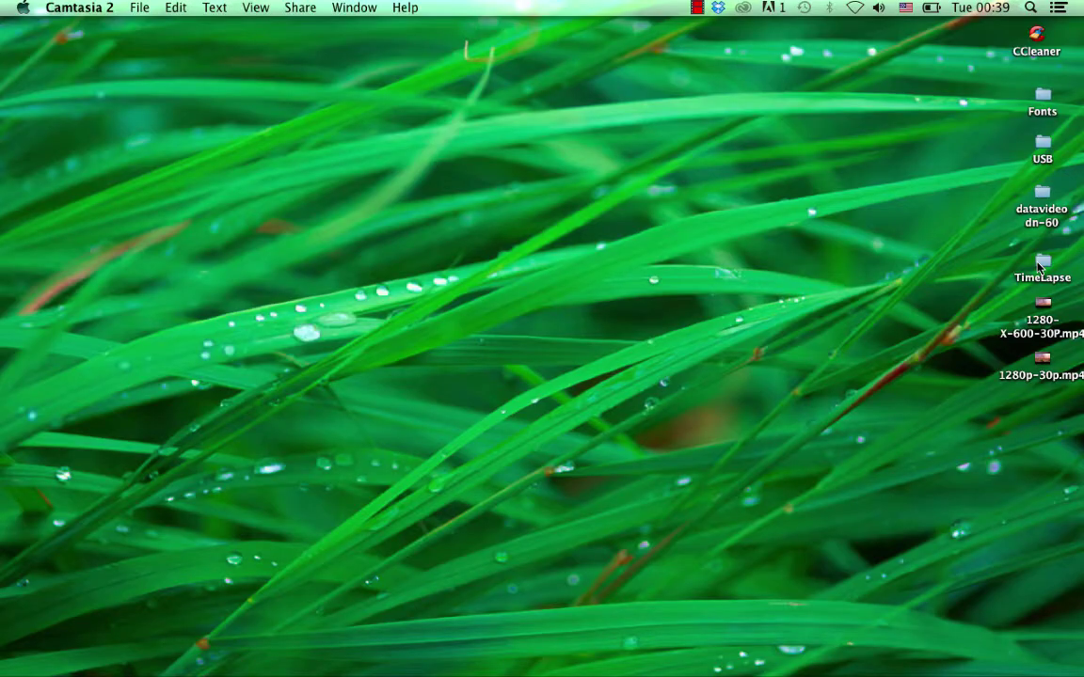
double_click(1041, 265)
click(236, 213)
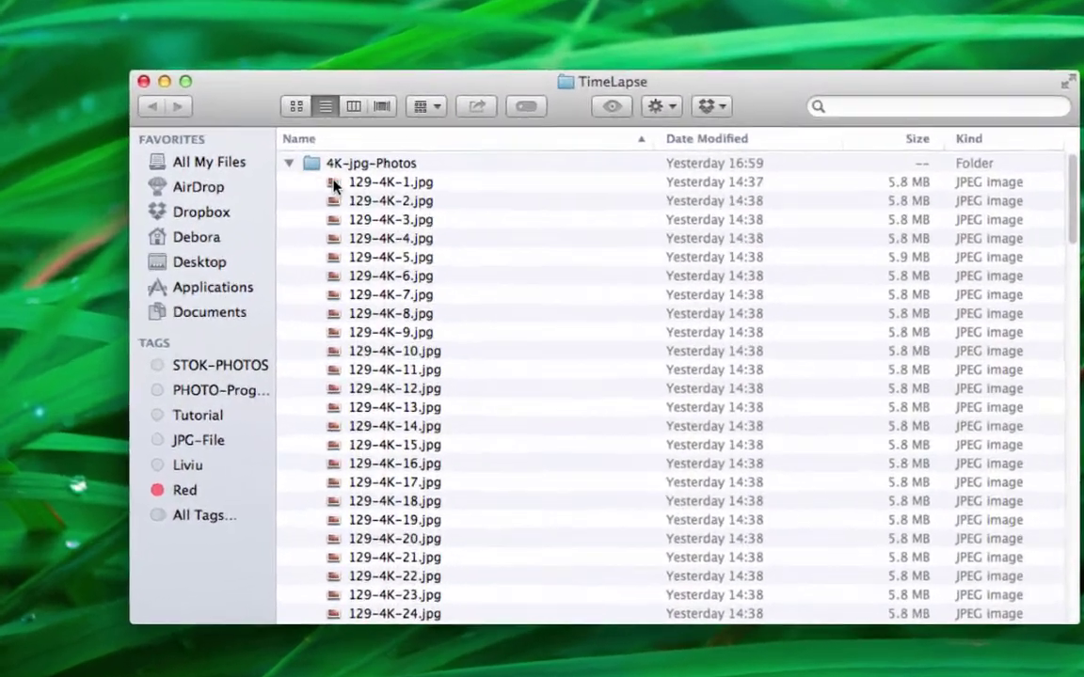
click(271, 231)
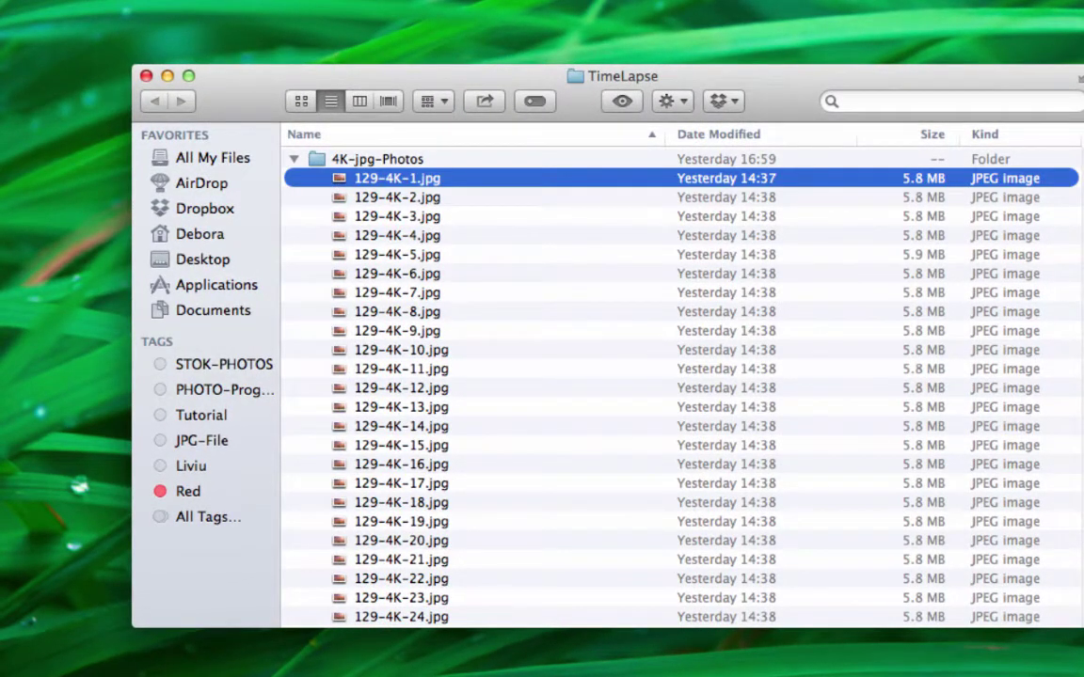
scroll(680, 386, down, 20)
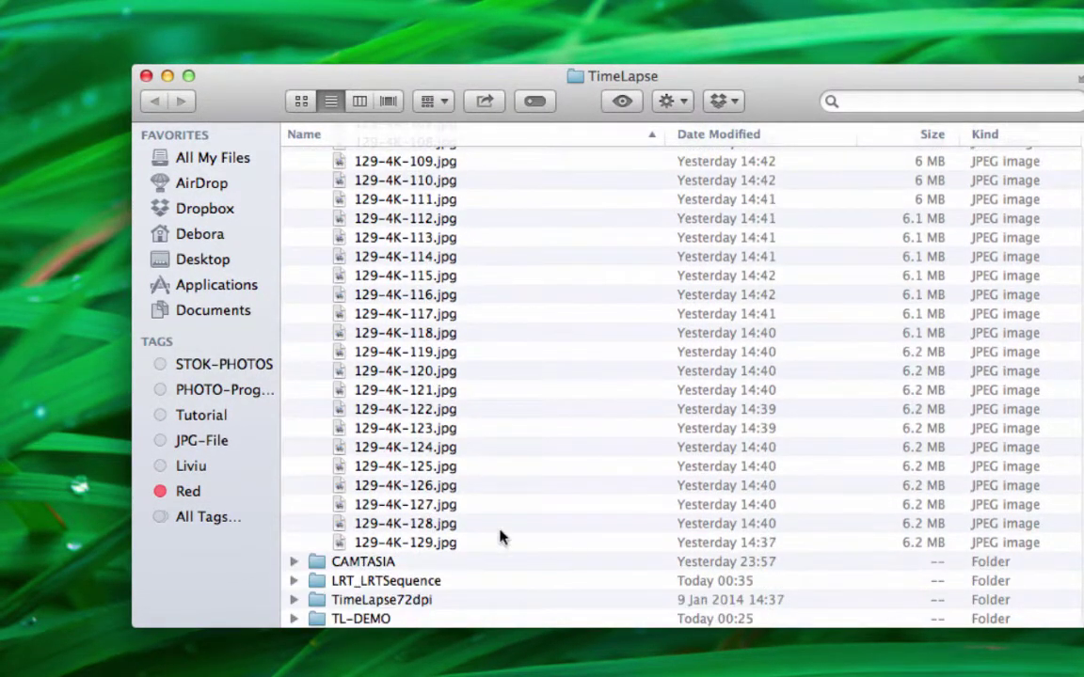
click(440, 550)
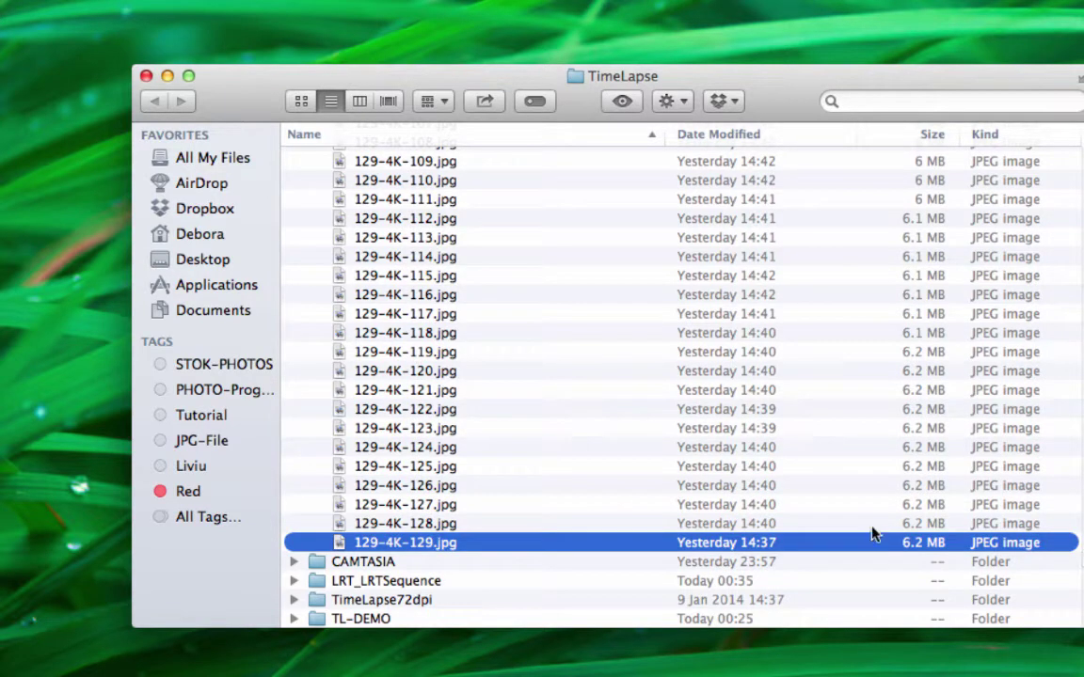
right_click(471, 542)
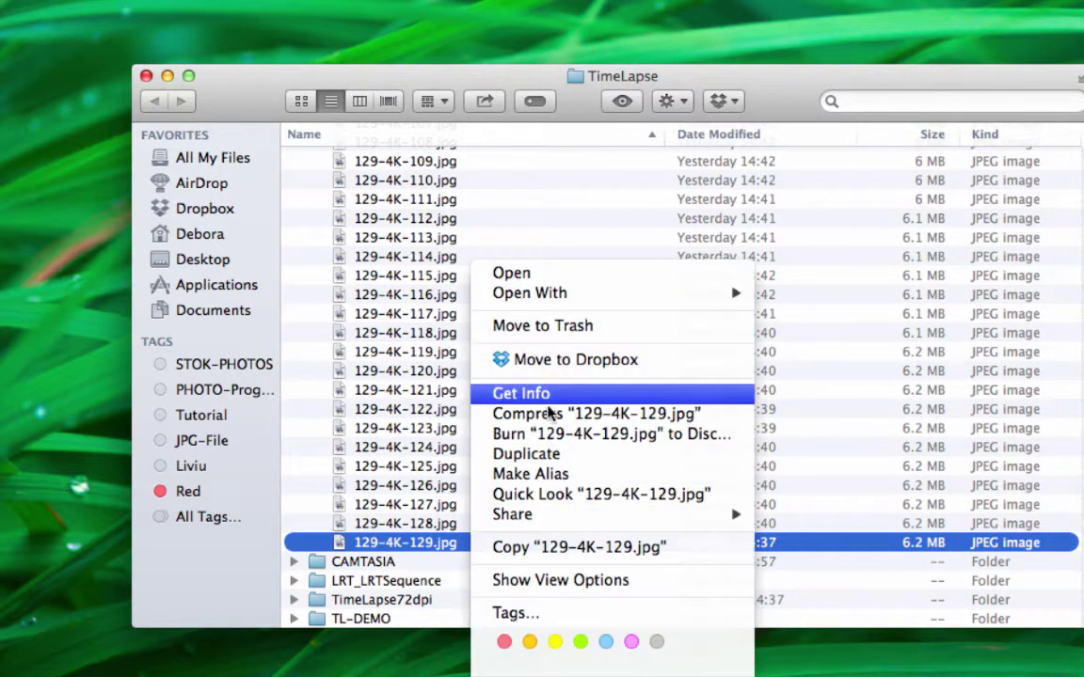
click(521, 391)
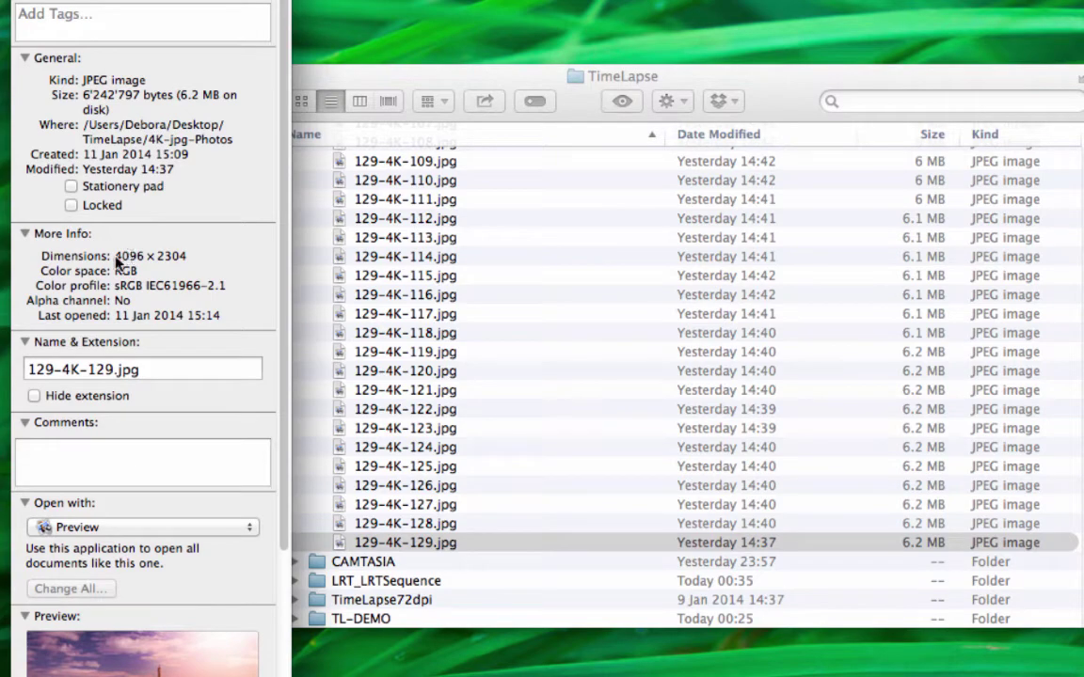
key(super+w)
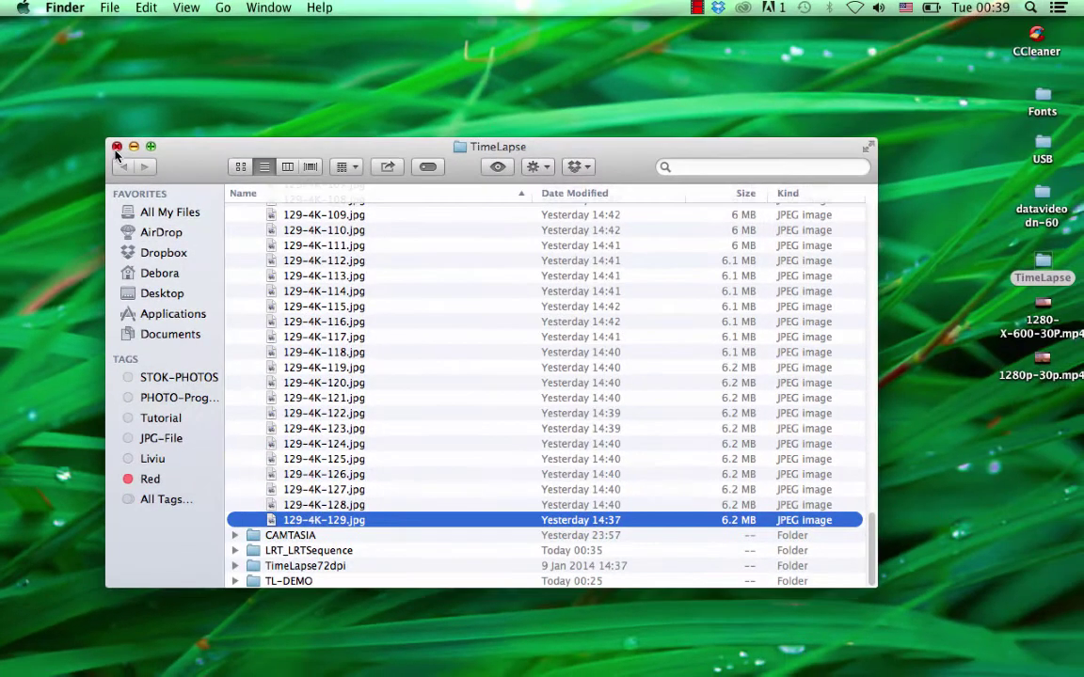
key(super+w)
key(alt+super+d)
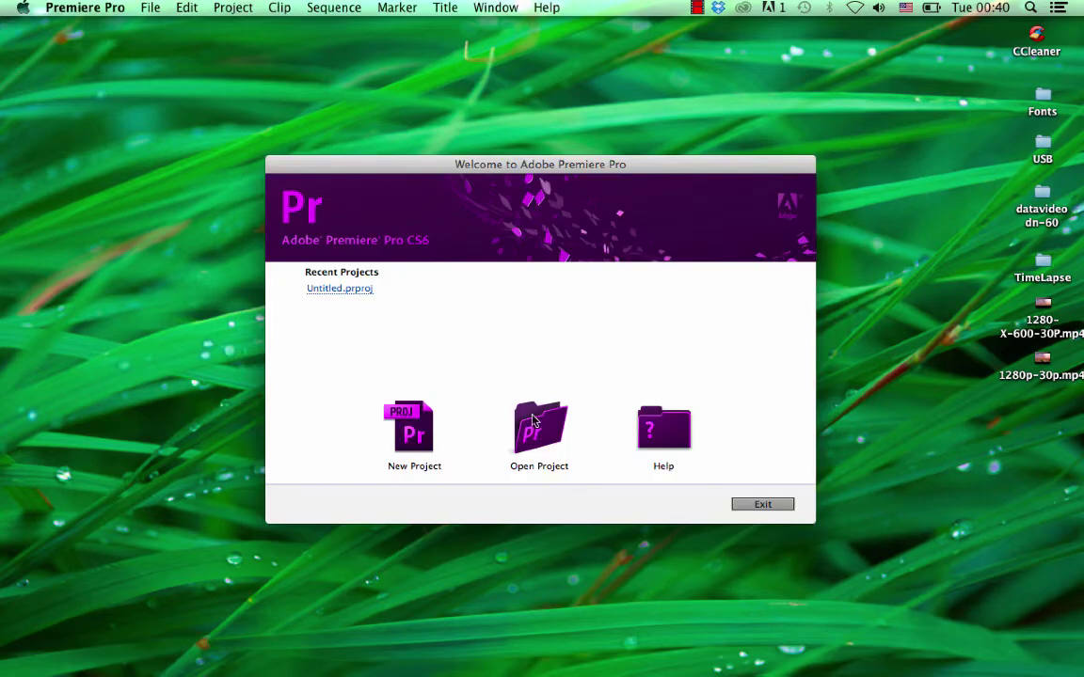
Step: Create a new project and pick the RED R3D 4K 16x9 29.97 sequence preset
click(419, 431)
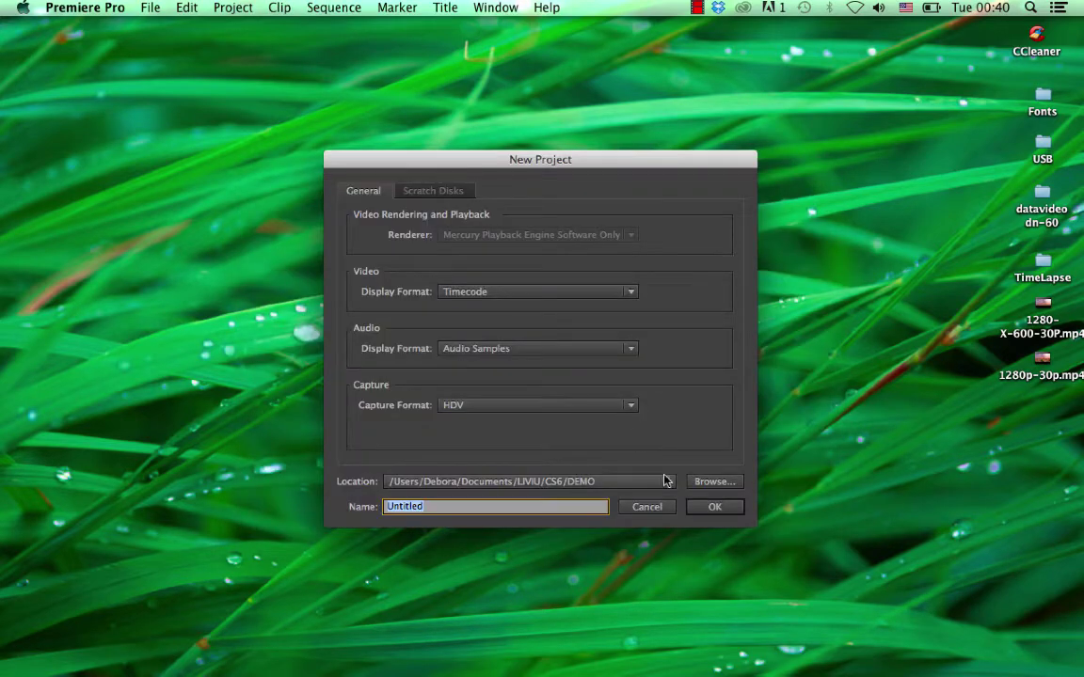
key(Return)
click(275, 285)
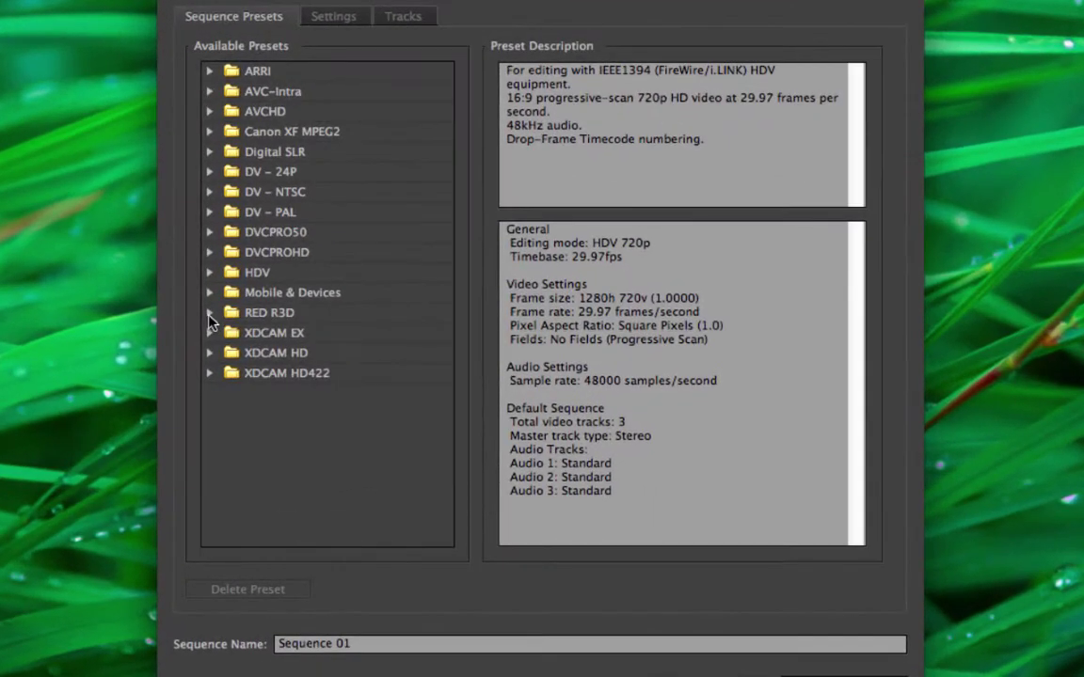
click(271, 317)
double_click(313, 419)
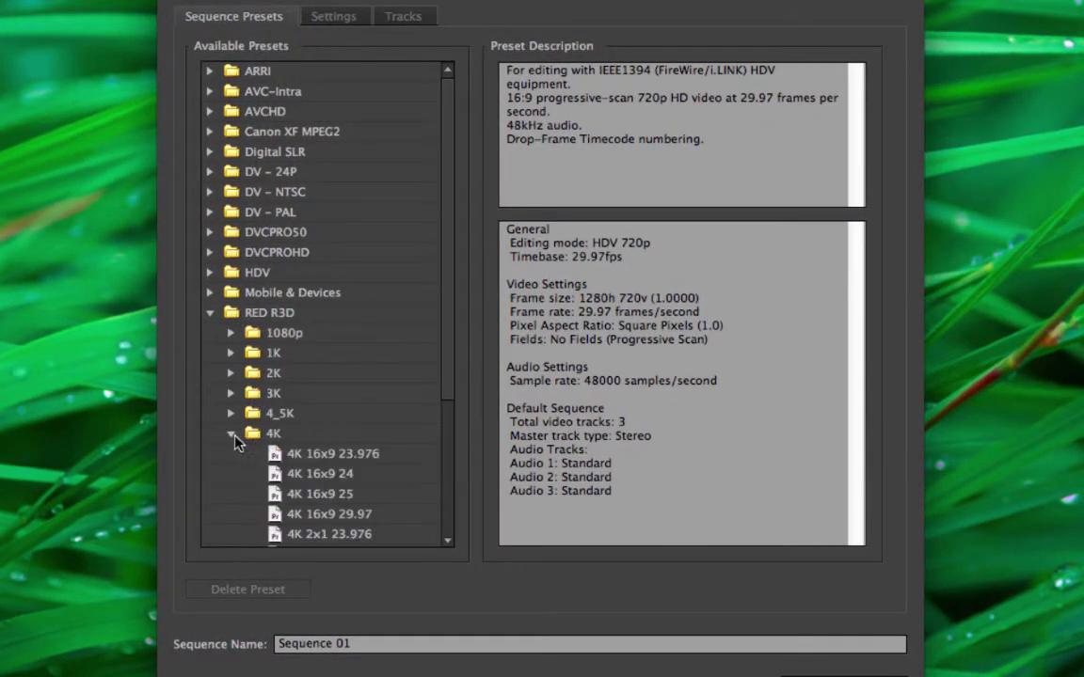
scroll(445, 414, down, 5)
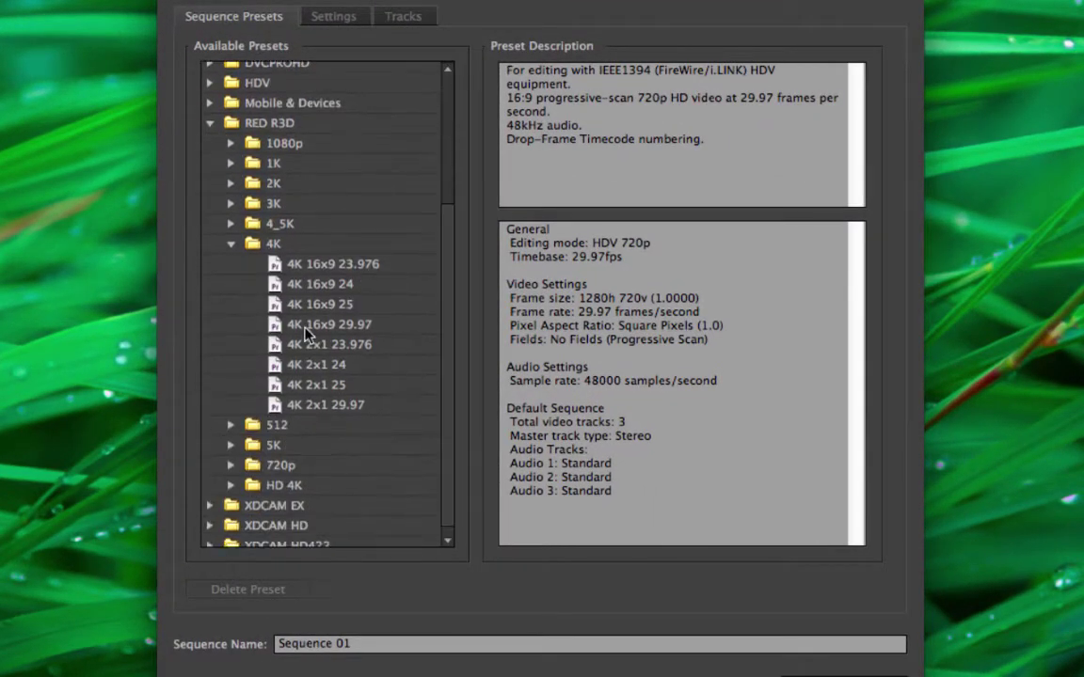
click(306, 325)
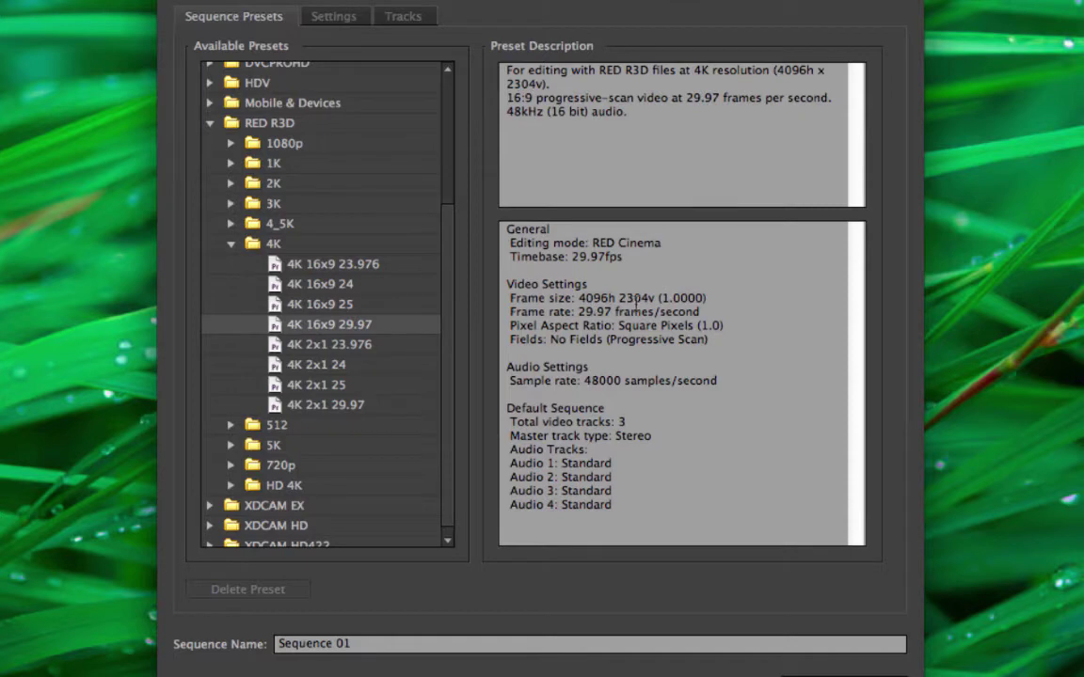
Step: Customize the sequence to a 30 fps timebase with 1280-wide previews, named 4K-30p
click(333, 16)
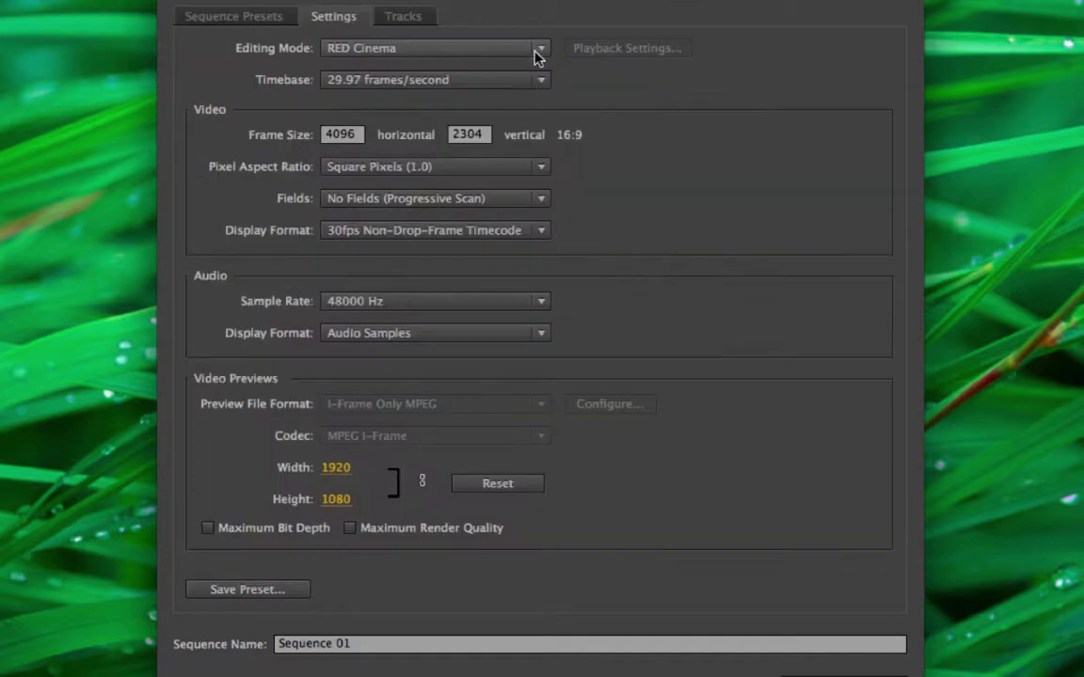
click(541, 80)
click(375, 260)
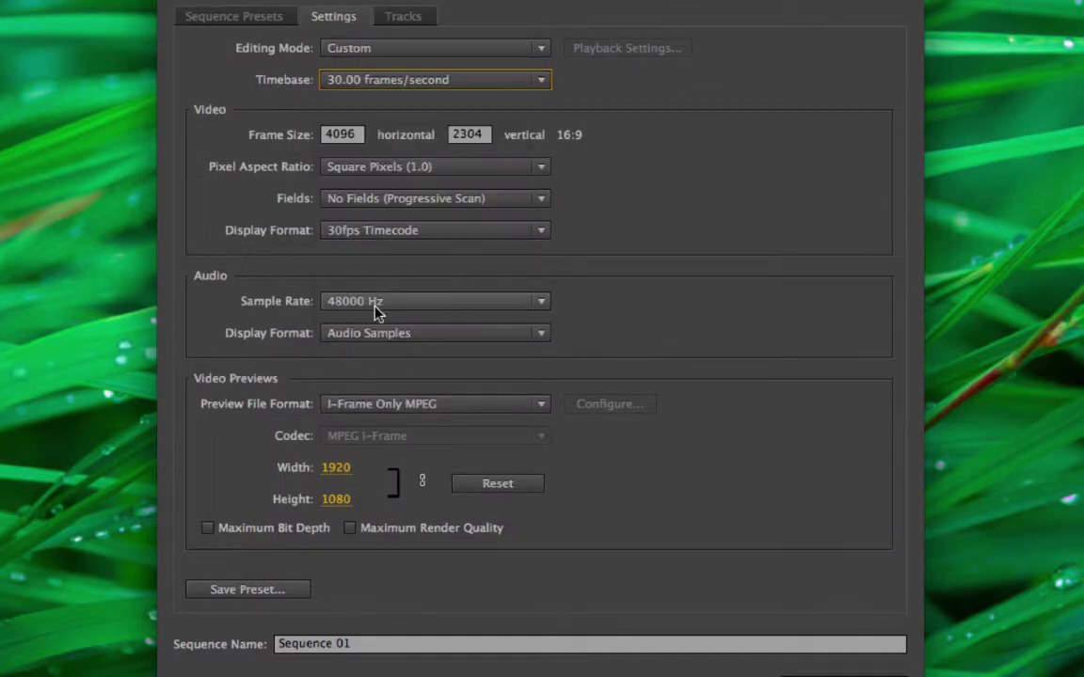
click(337, 470)
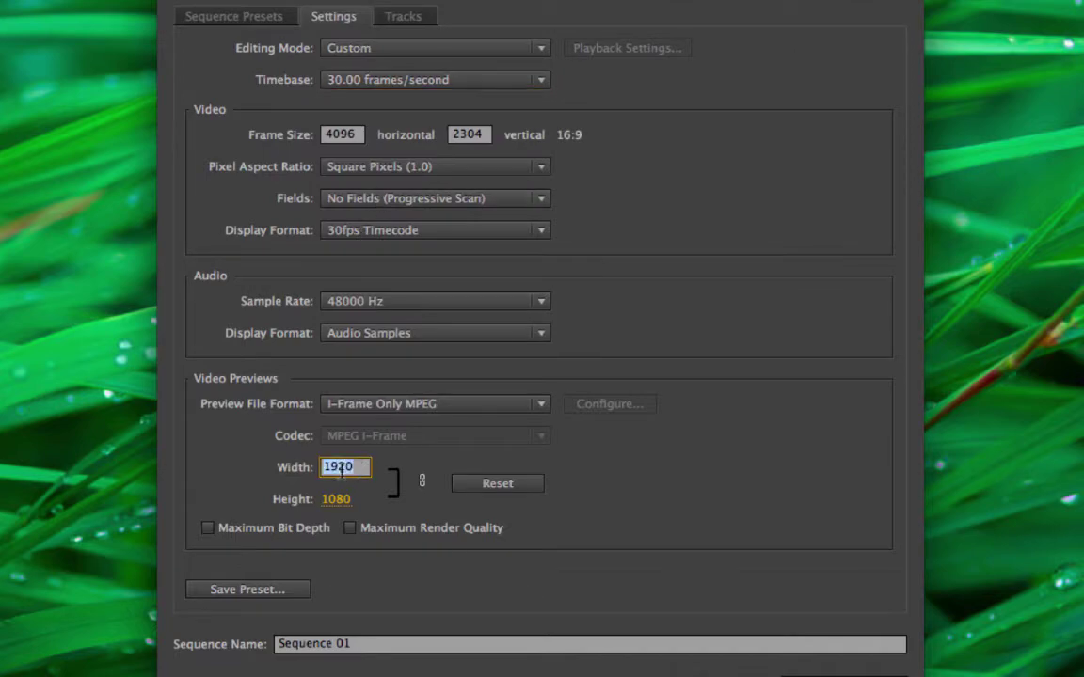
text(1280)
key(Return)
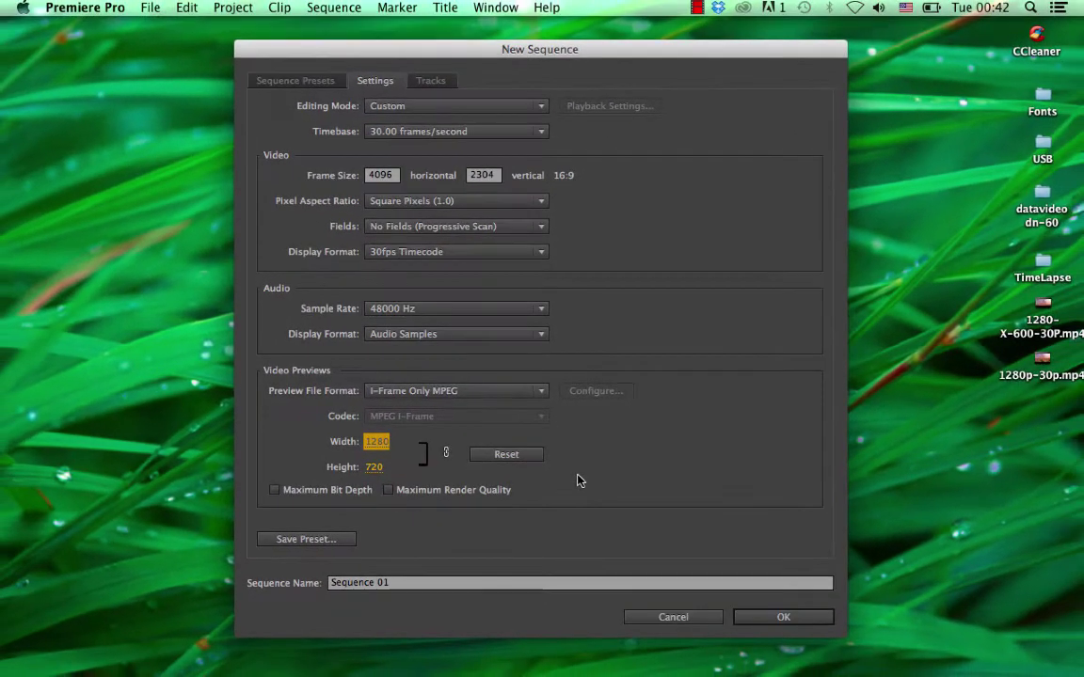
click(390, 599)
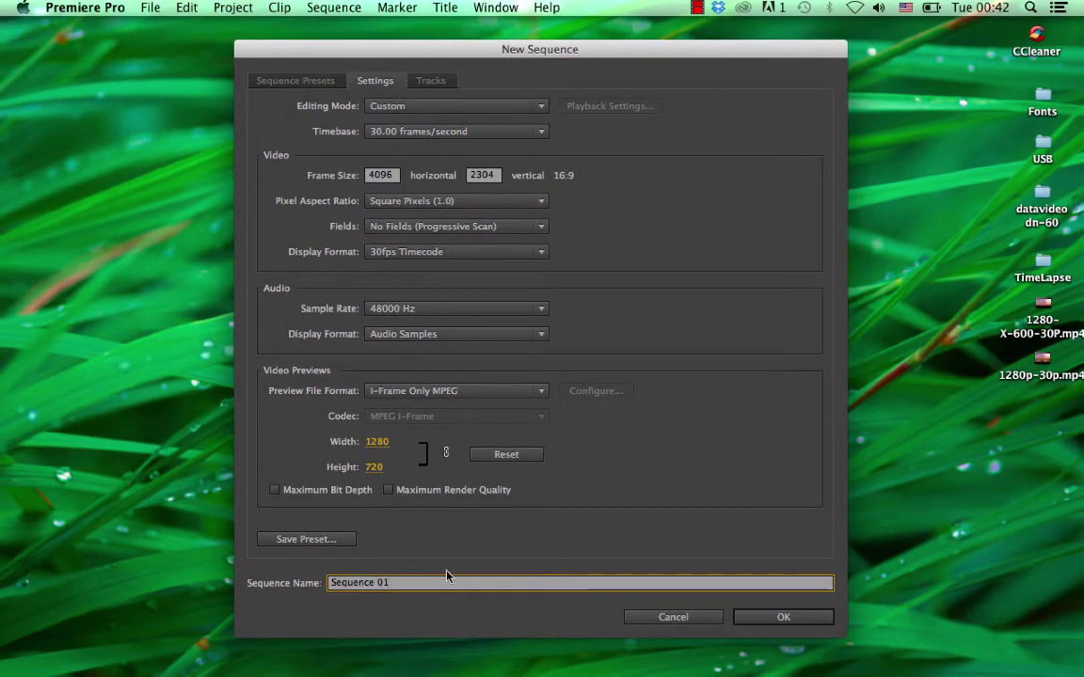
text(4K-30p)
click(779, 617)
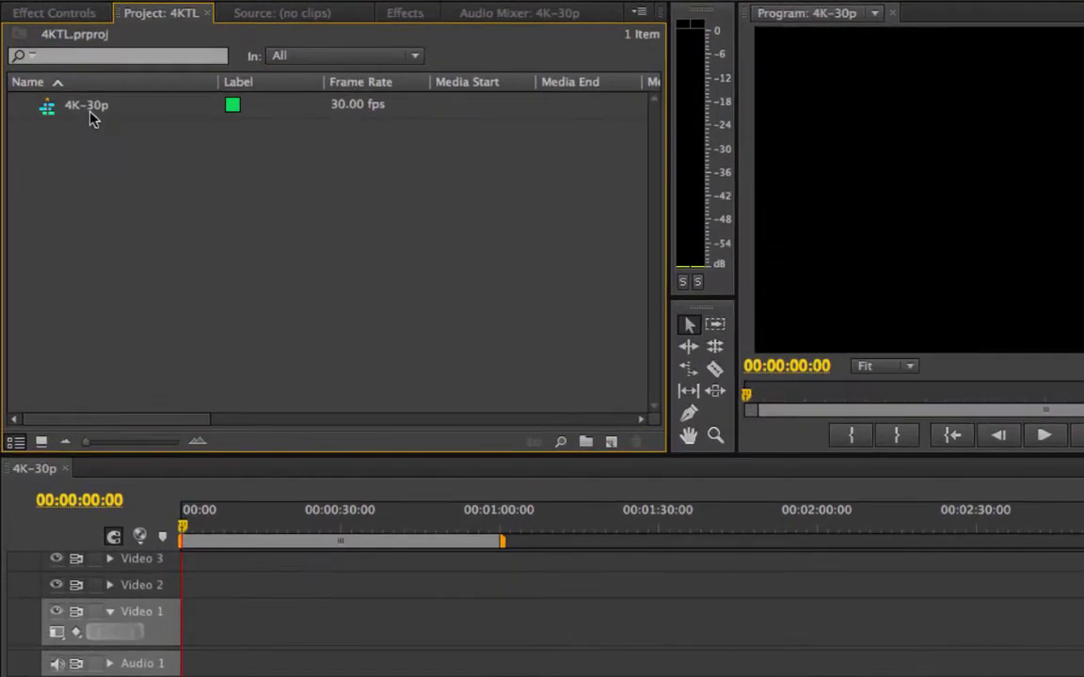
Step: Import 129-4K-1.jpg from the 4K-jpg-Photos folder as an image sequence
mouse_move(91, 115)
right_click(97, 179)
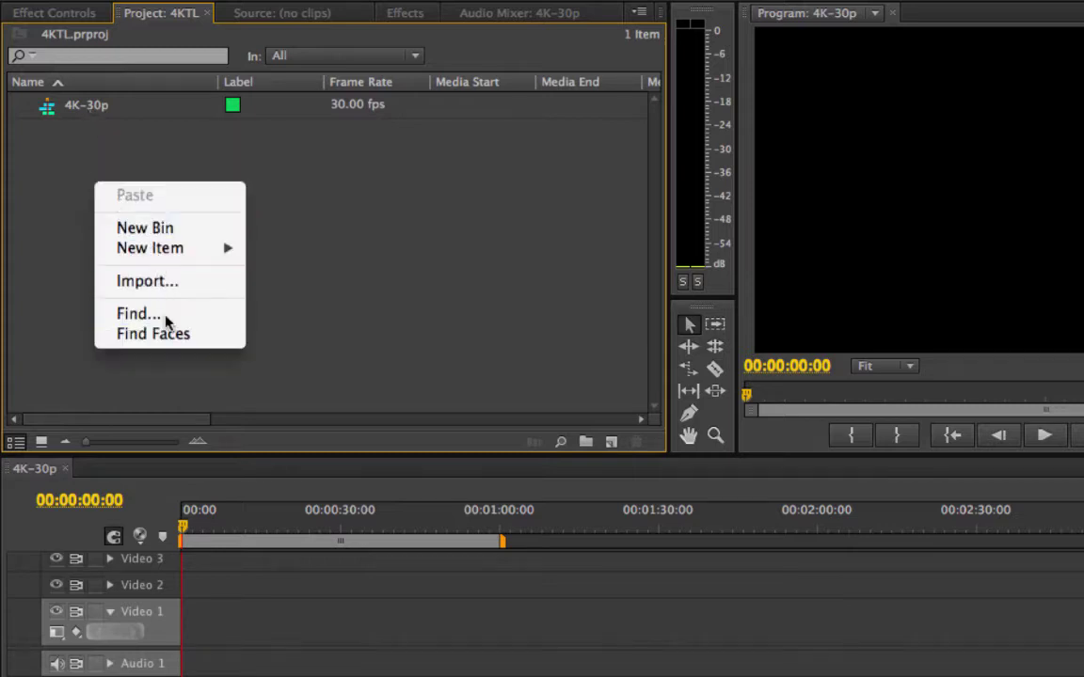
click(145, 280)
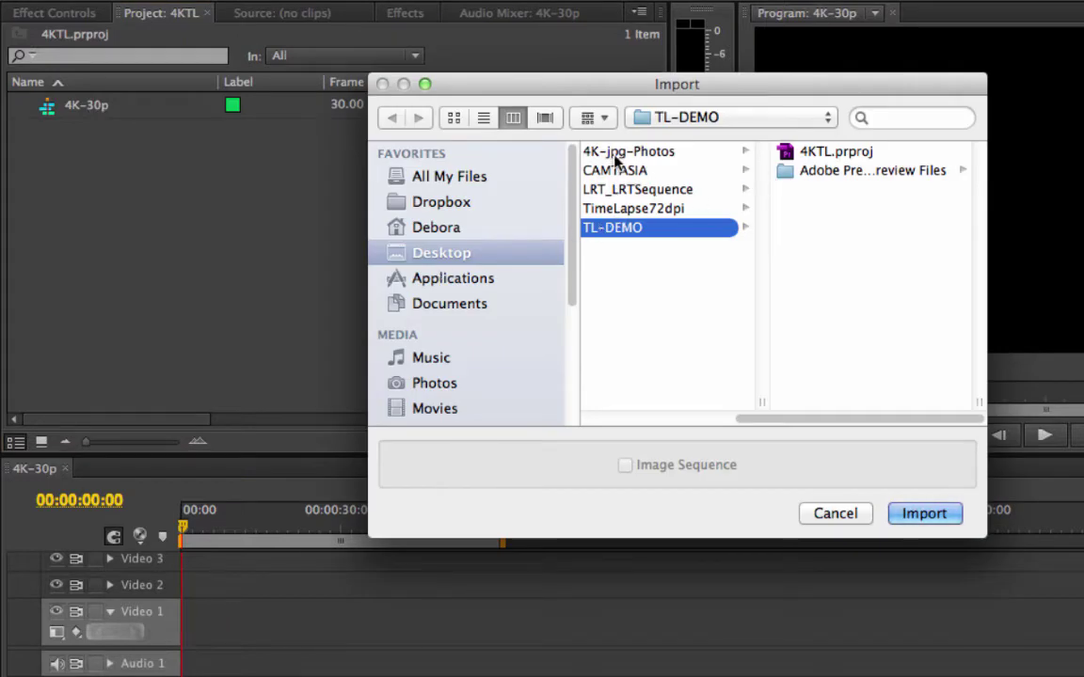
click(615, 152)
click(786, 151)
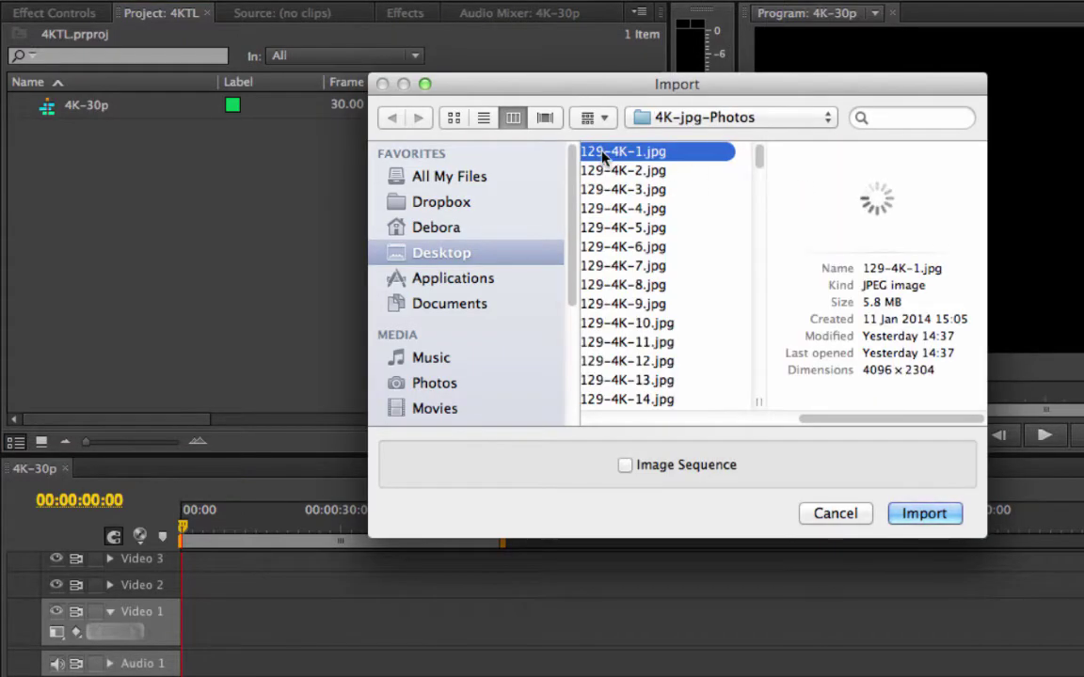
click(626, 466)
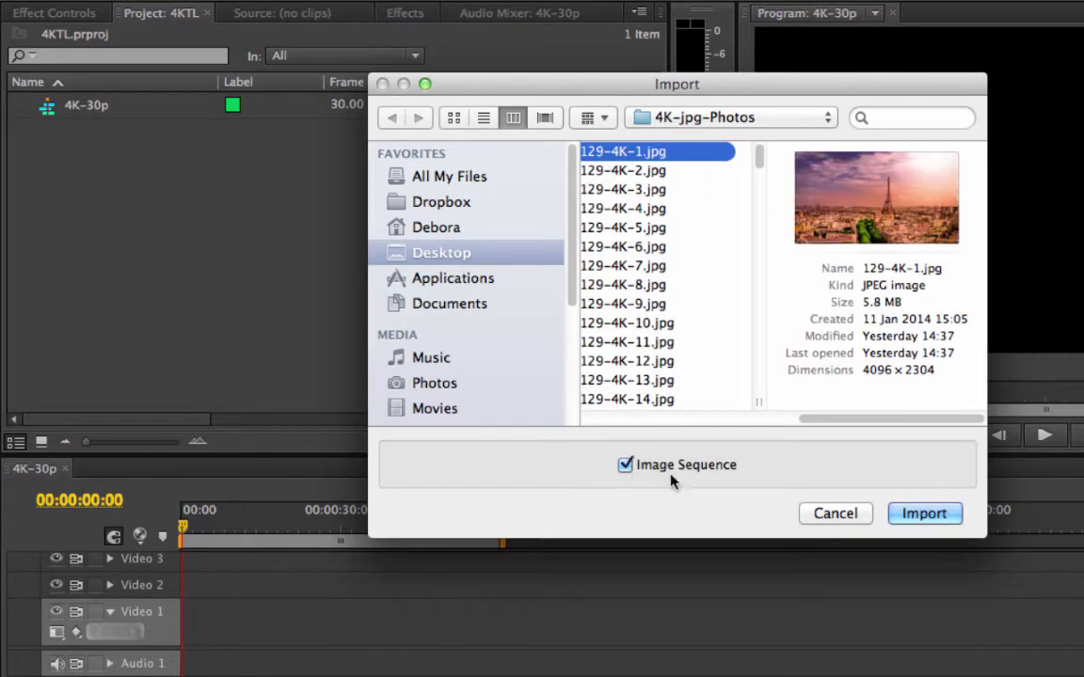
click(931, 514)
Step: Put 129-4K-1.jpg on Video 1, zoom the timeline in, and step through its frames
mouse_move(76, 136)
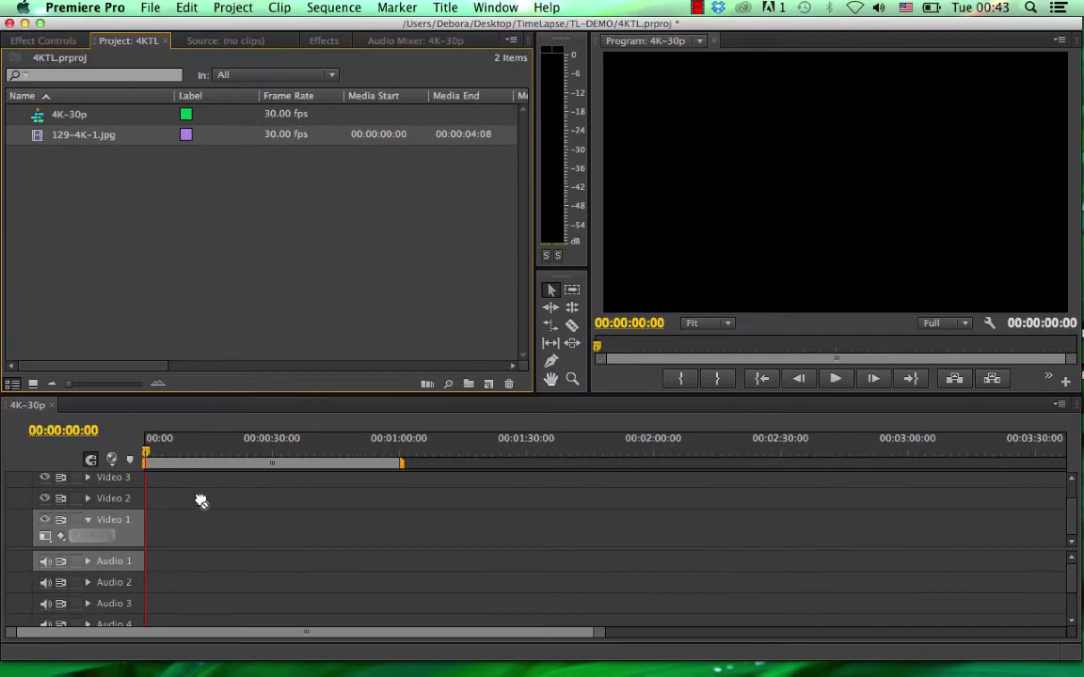
drag(200, 501, 162, 525)
drag(595, 632, 365, 649)
drag(148, 452, 541, 495)
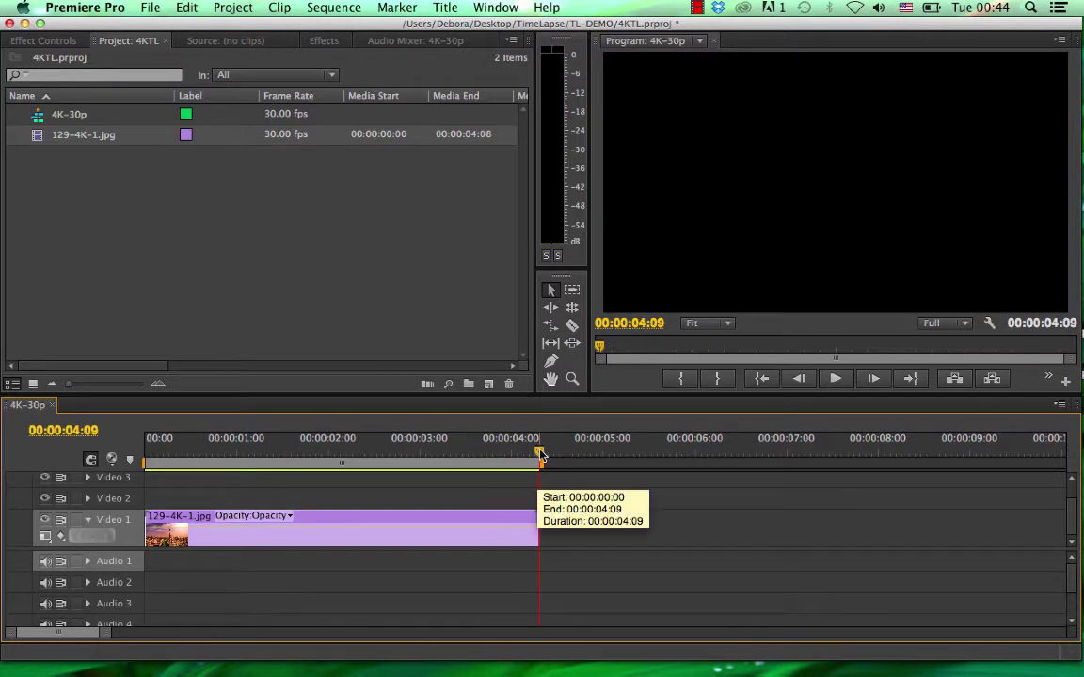
click(530, 453)
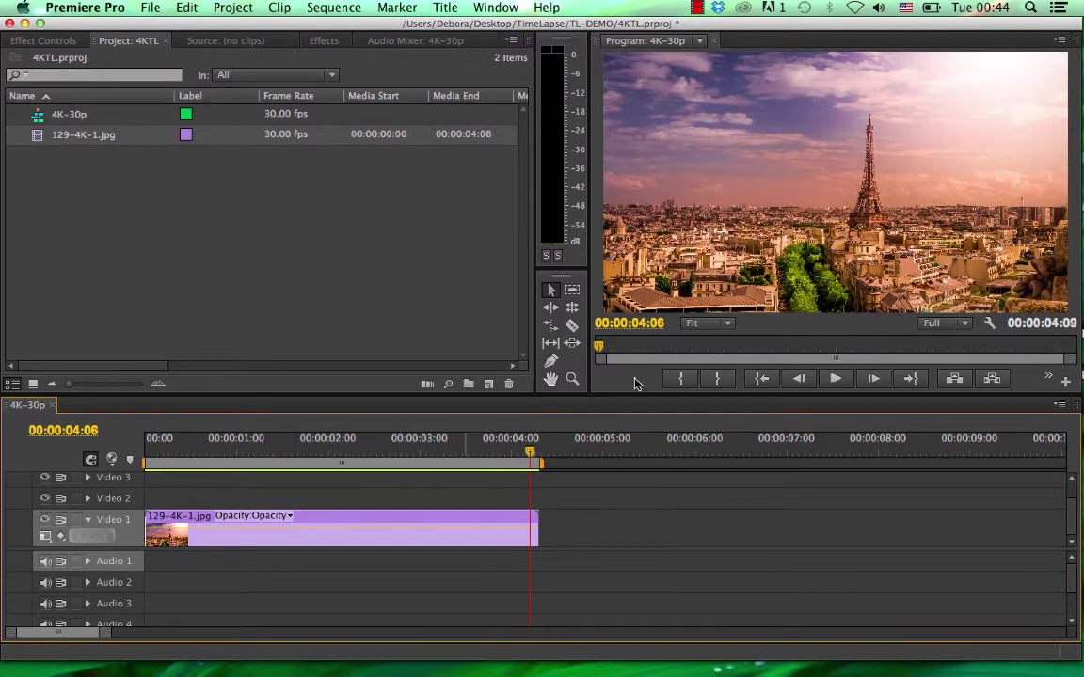
key(Right)
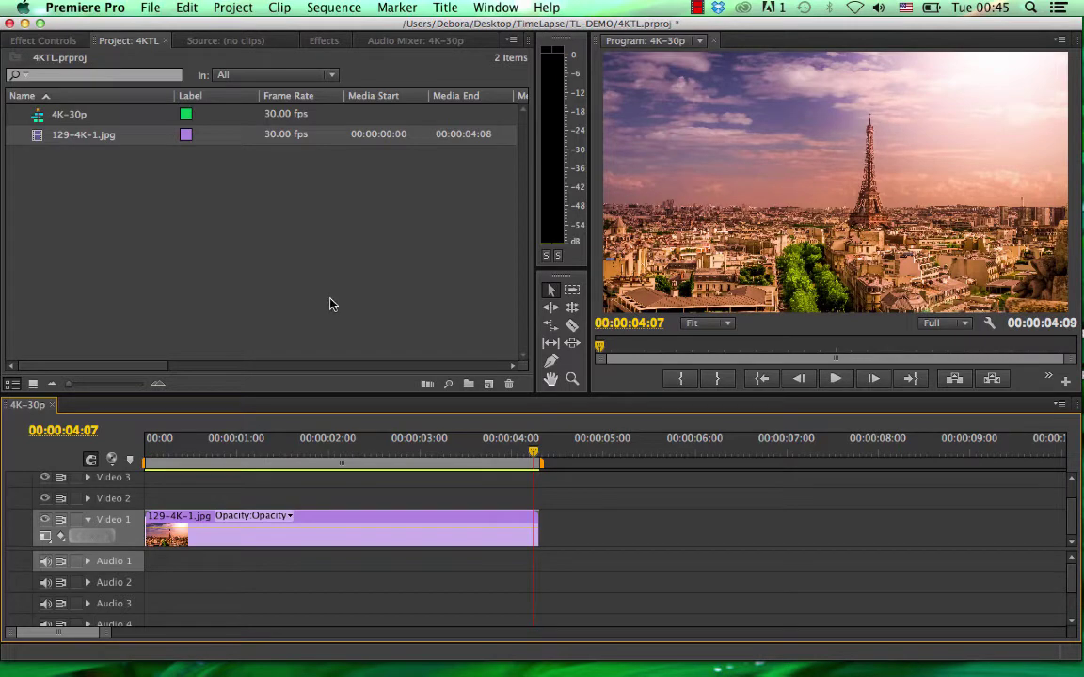
Step: Create a sequence from the 4K 16x9 24 preset named 4K-24p
click(488, 383)
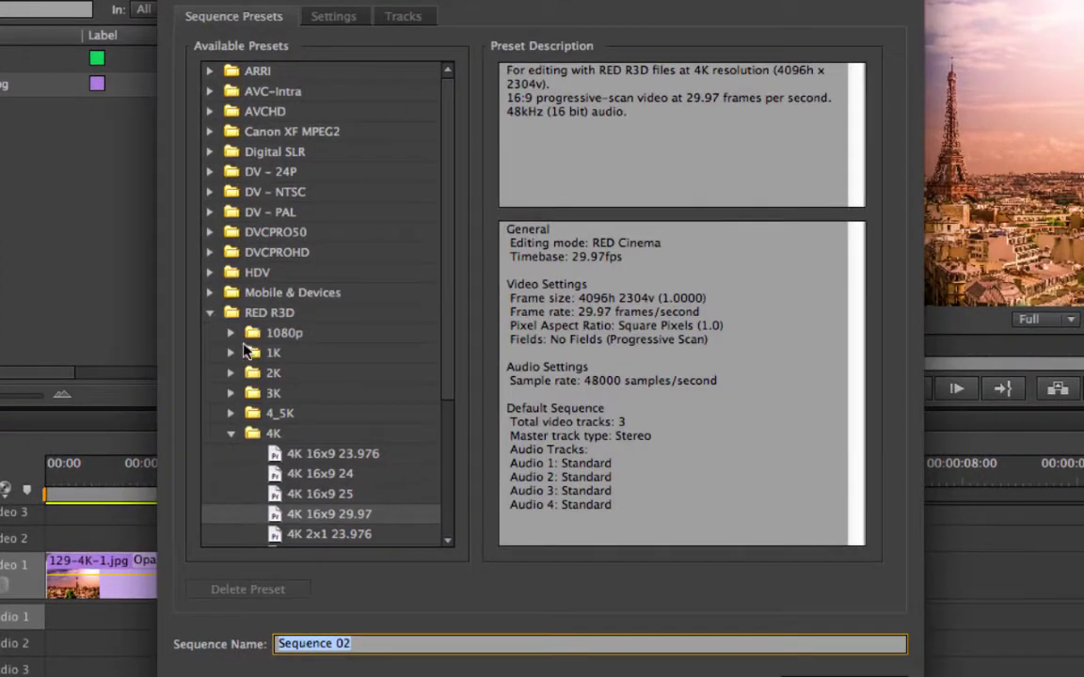
click(292, 471)
click(348, 17)
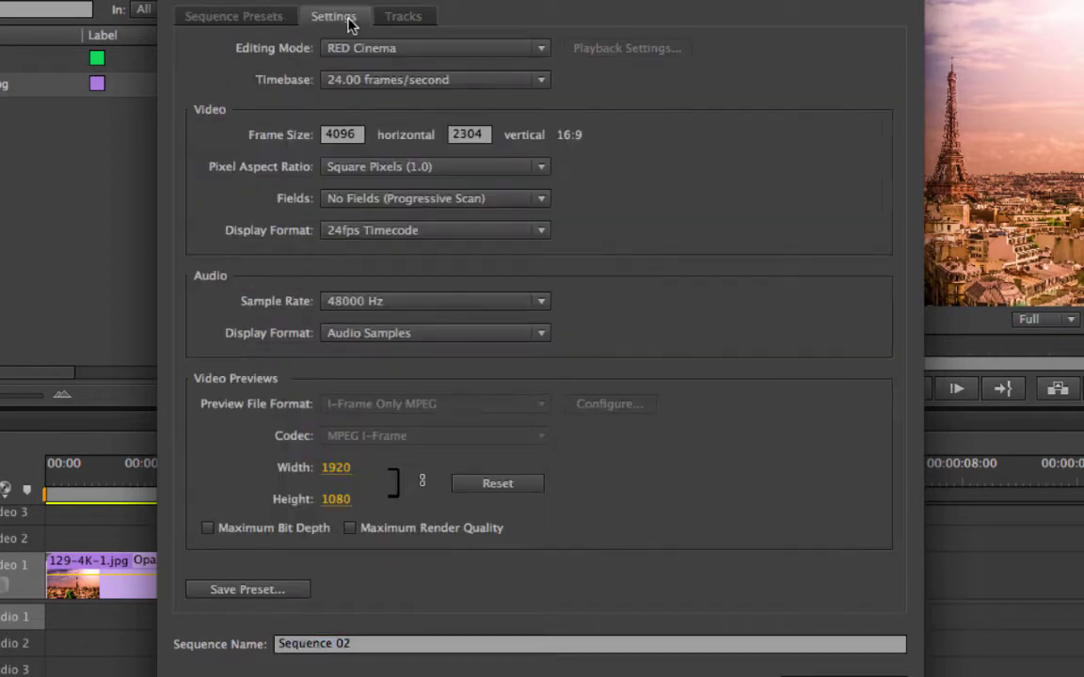
click(356, 645)
text(4K-24p)
key(Return)
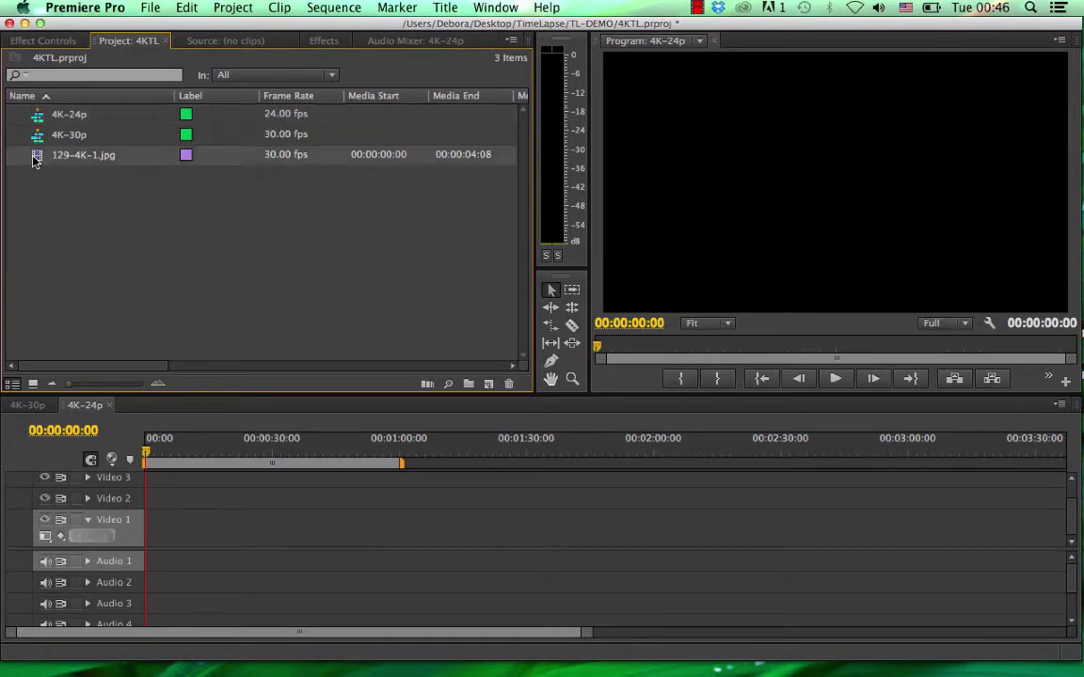
Step: Add 129-4K-1.jpg to 4K-24p keeping its settings, and compare playback with 4K-30p
drag(41, 164, 157, 531)
click(692, 377)
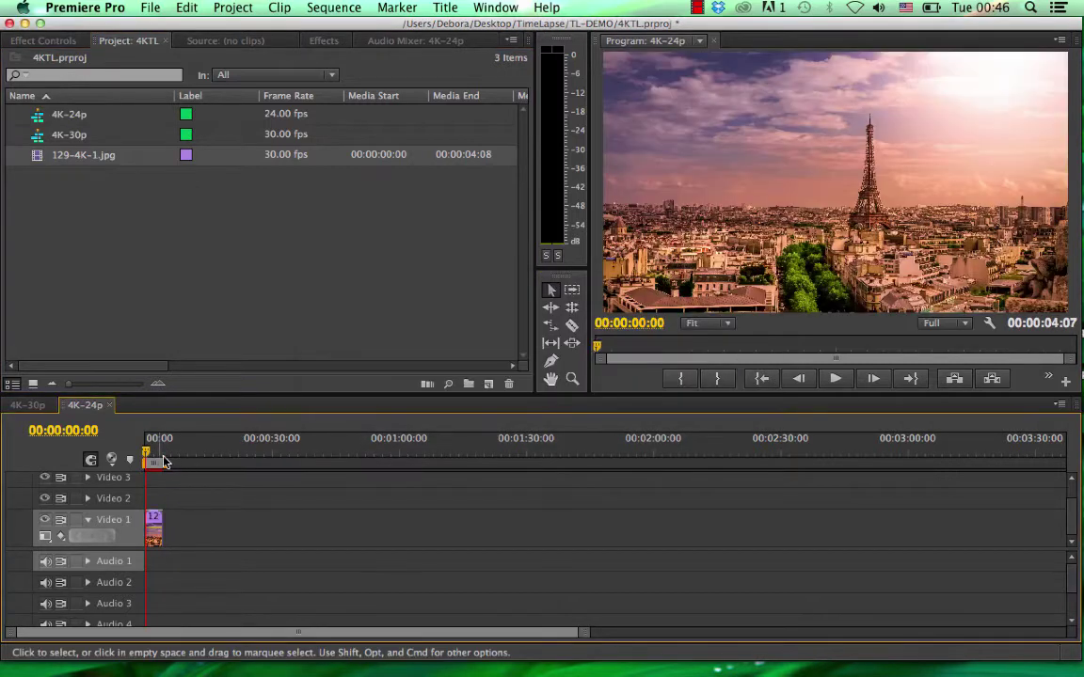
drag(581, 641, 273, 482)
drag(151, 453, 130, 475)
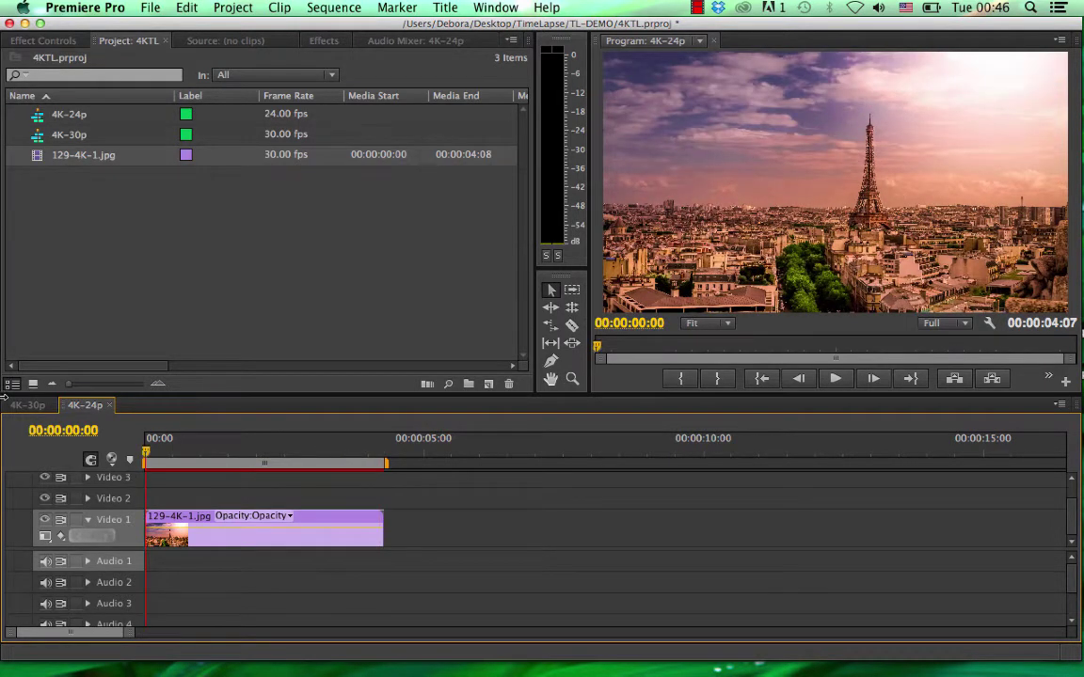
click(30, 405)
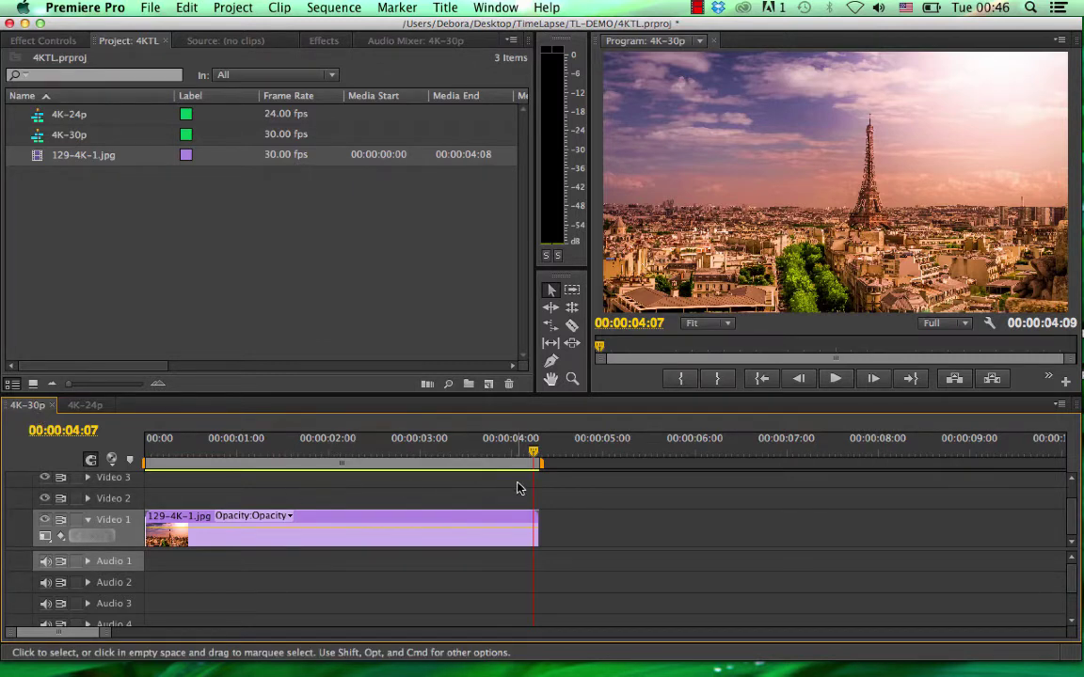
click(85, 405)
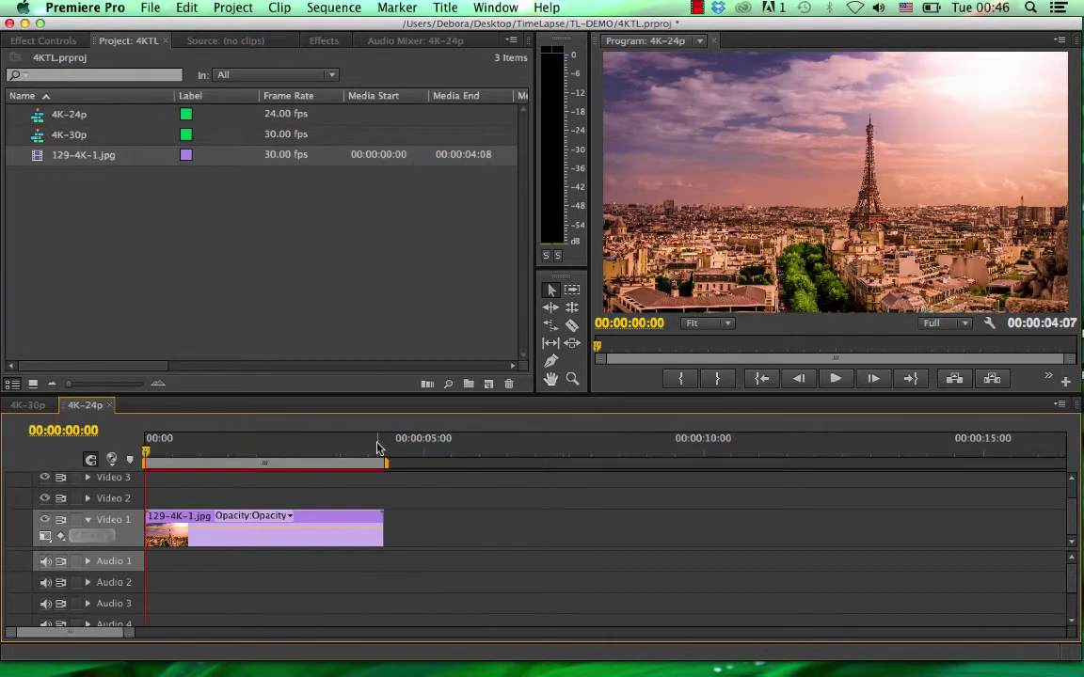
drag(341, 452, 391, 487)
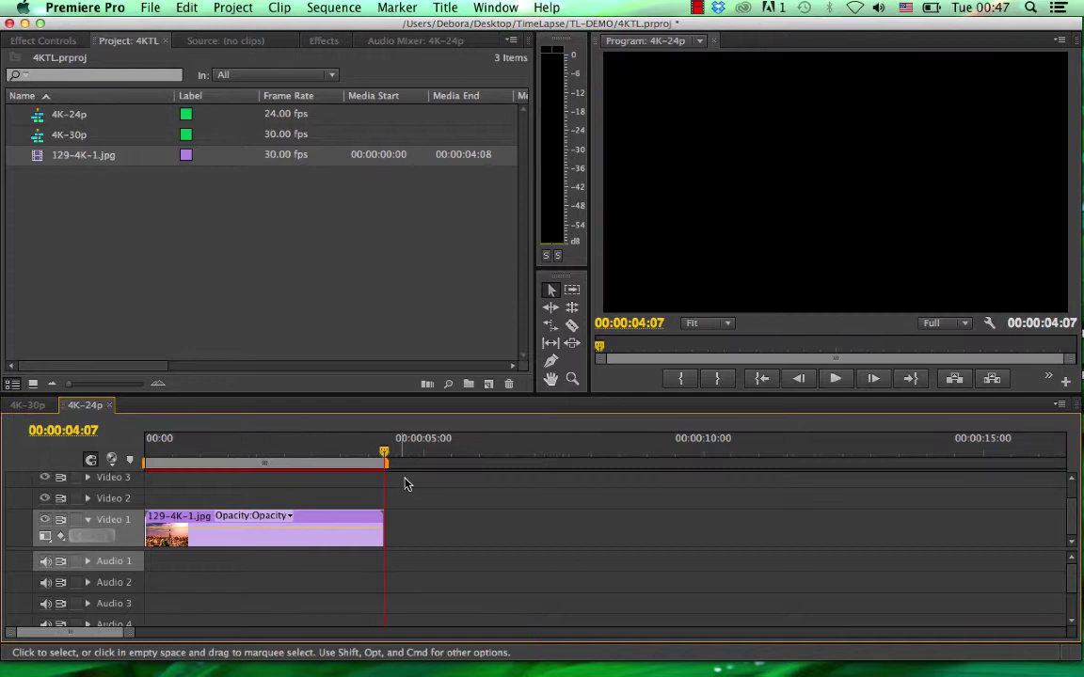
Step: Remove the clip from 4K-24p, then duplicate and rename the 129-4K-1.jpg footage
click(307, 520)
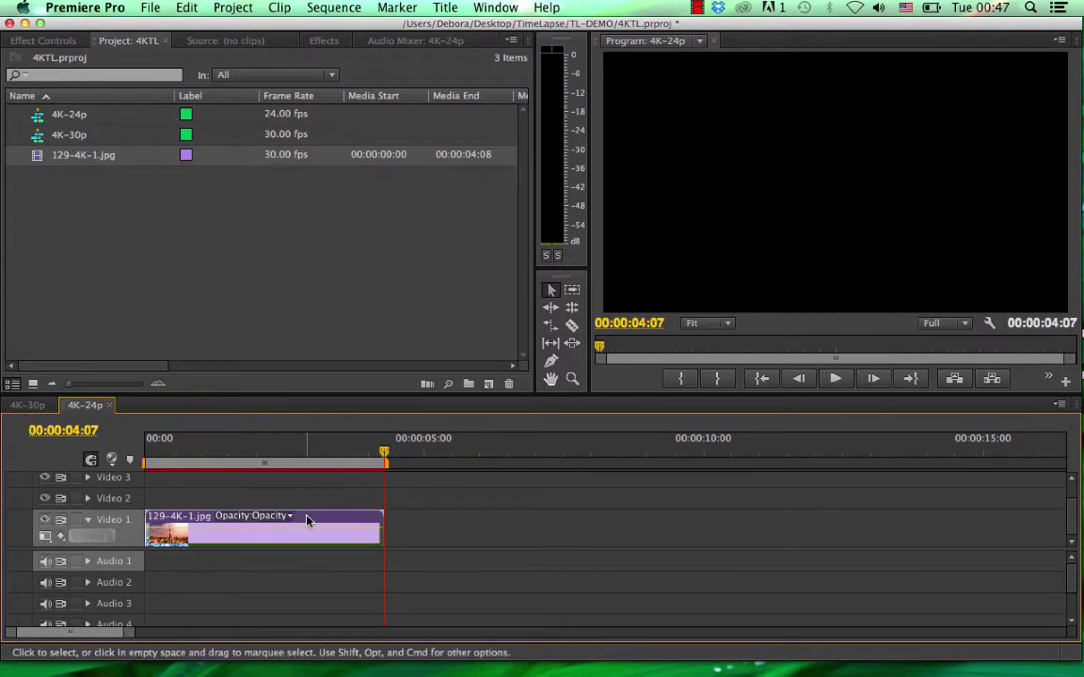
key(Delete)
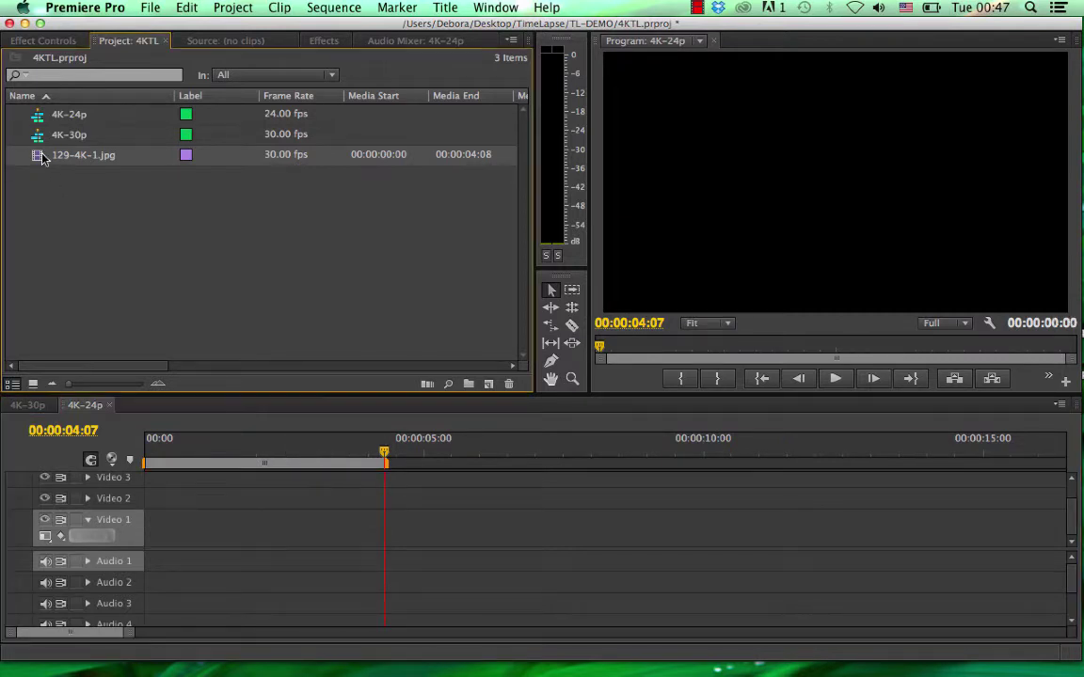
right_click(41, 158)
click(74, 243)
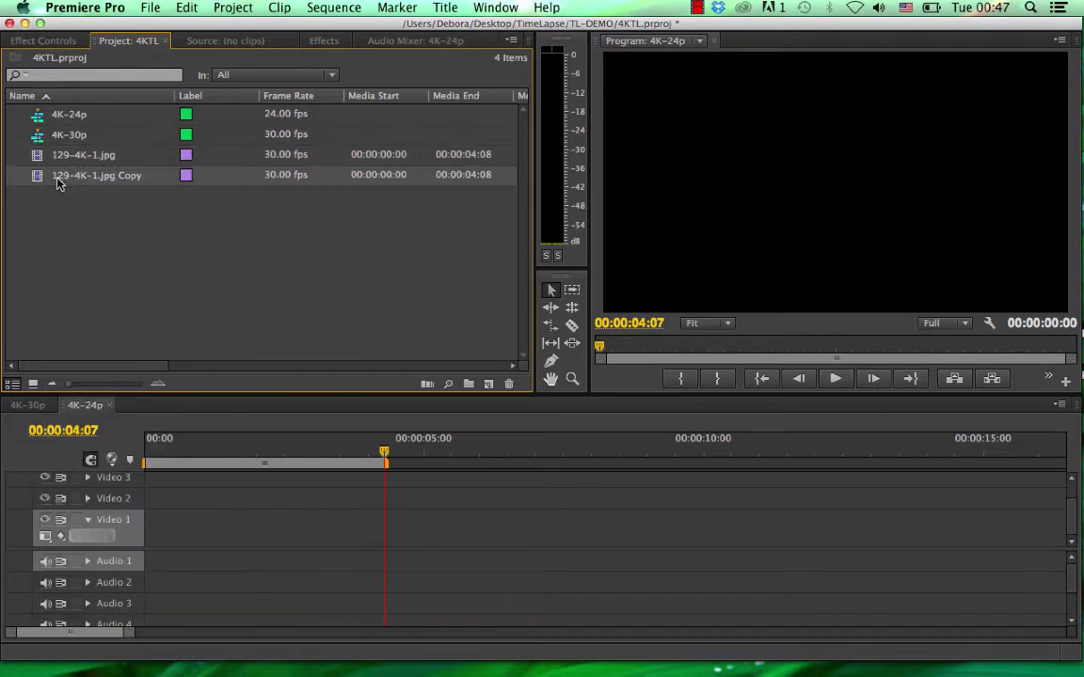
click(66, 177)
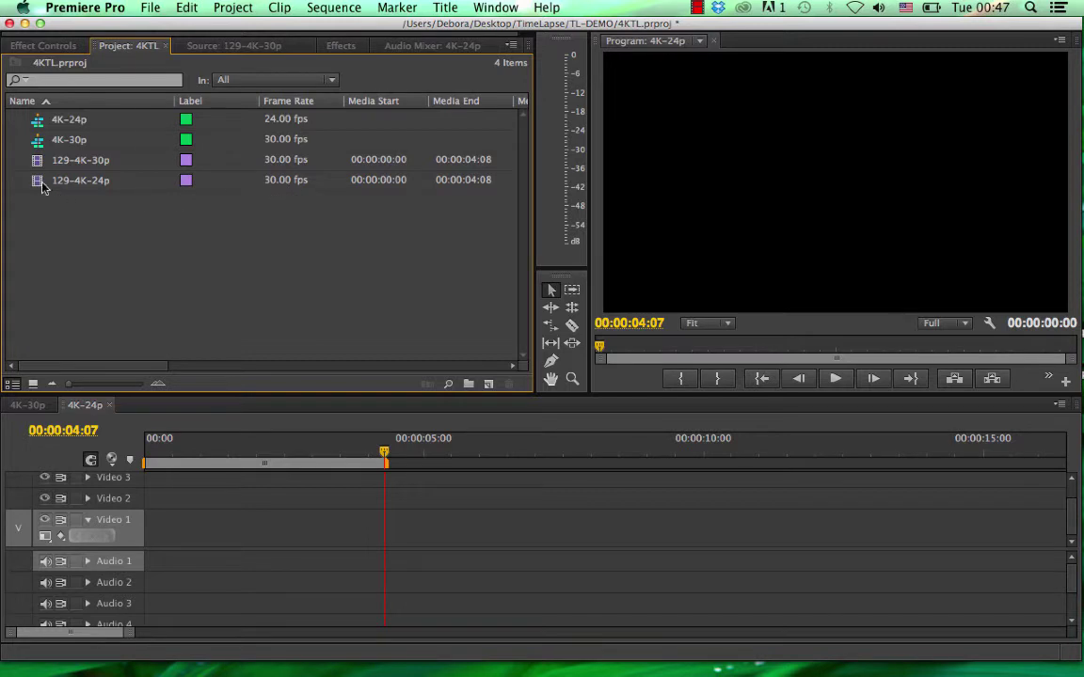
Step: Interpret the 129-4K-24p footage at 24 fps
click(38, 185)
right_click(39, 185)
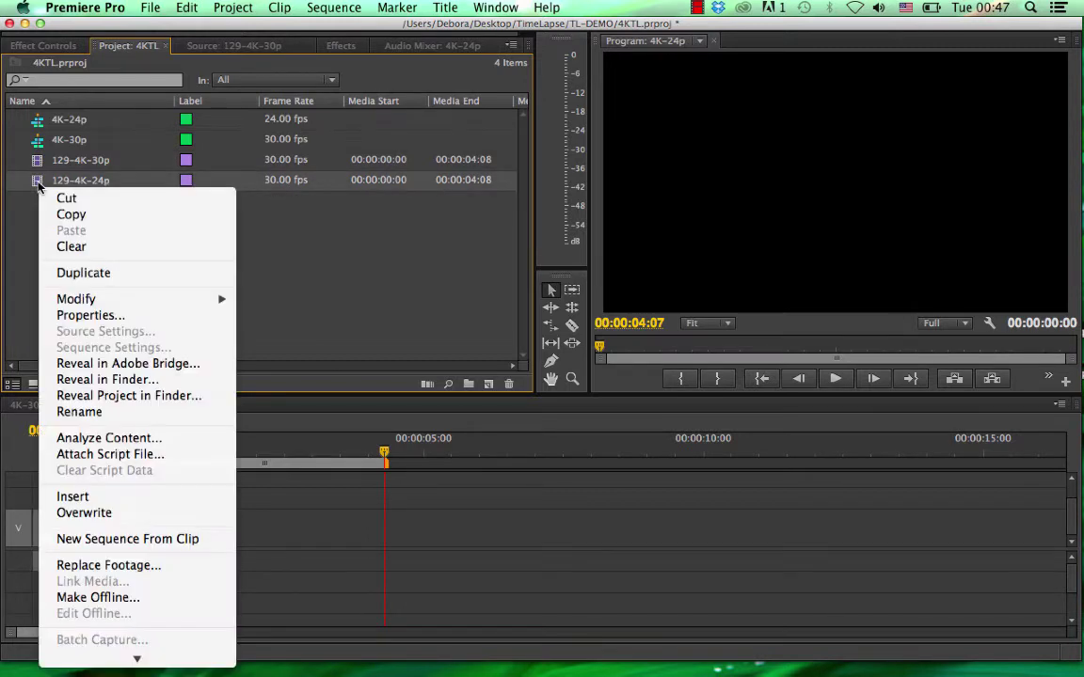
mouse_move(136, 301)
click(302, 315)
click(495, 201)
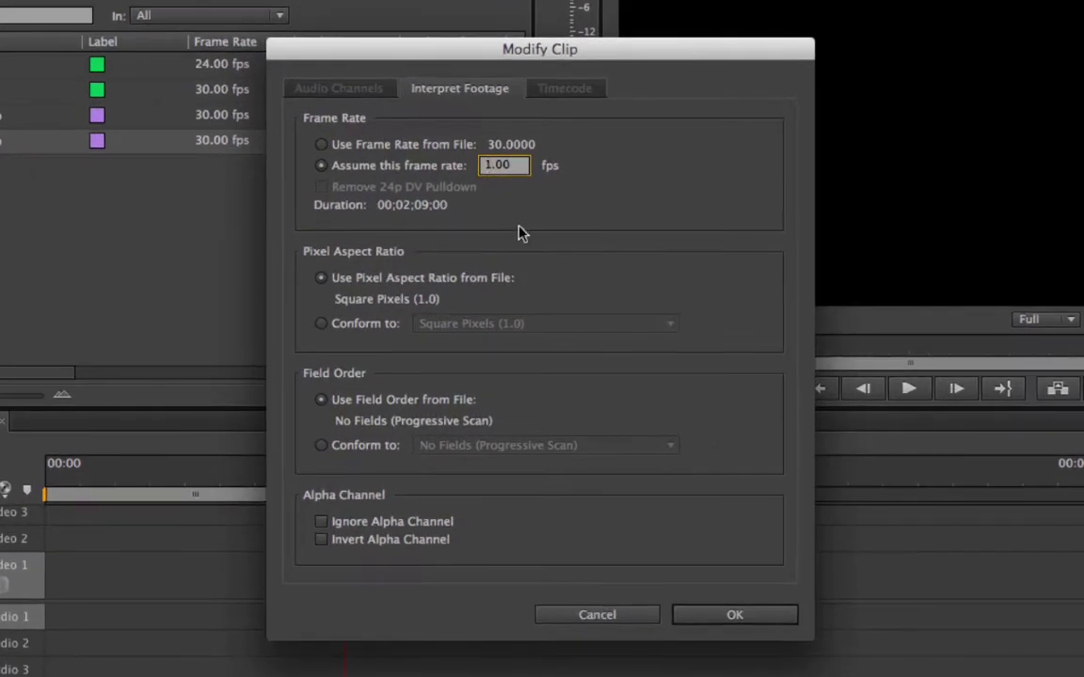
key(Left)
key(Delete)
text(24)
key(Return)
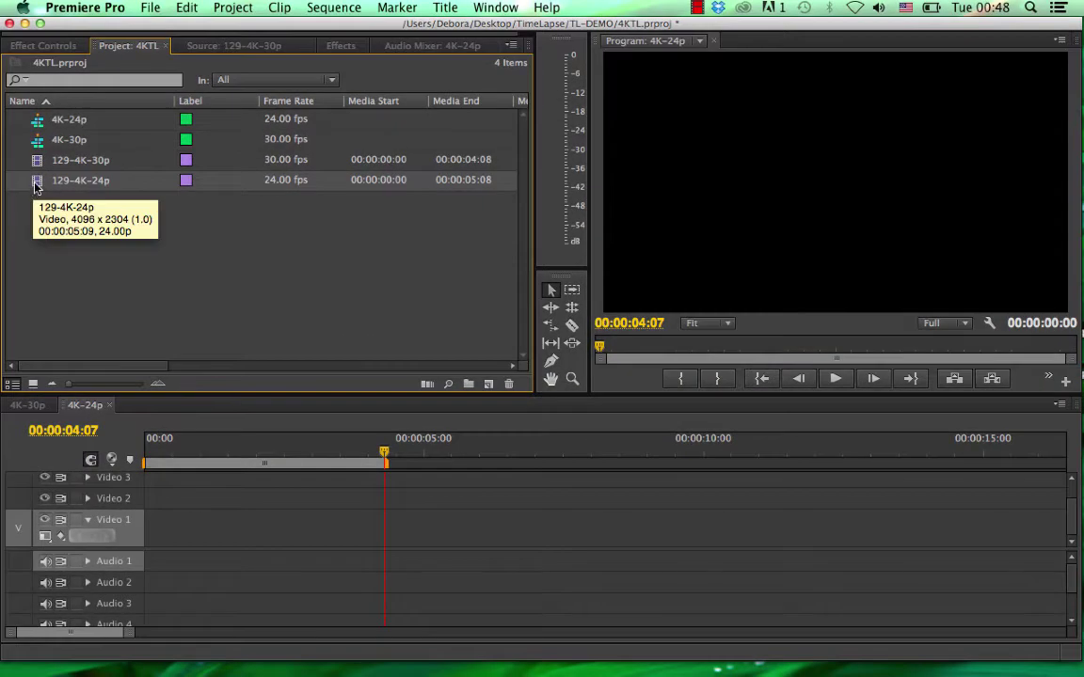
Step: Place 129-4K-24p on Video 1 of 4K-24p, preview it, then view 4K-30p
drag(33, 188, 148, 526)
drag(146, 458, 134, 494)
click(27, 405)
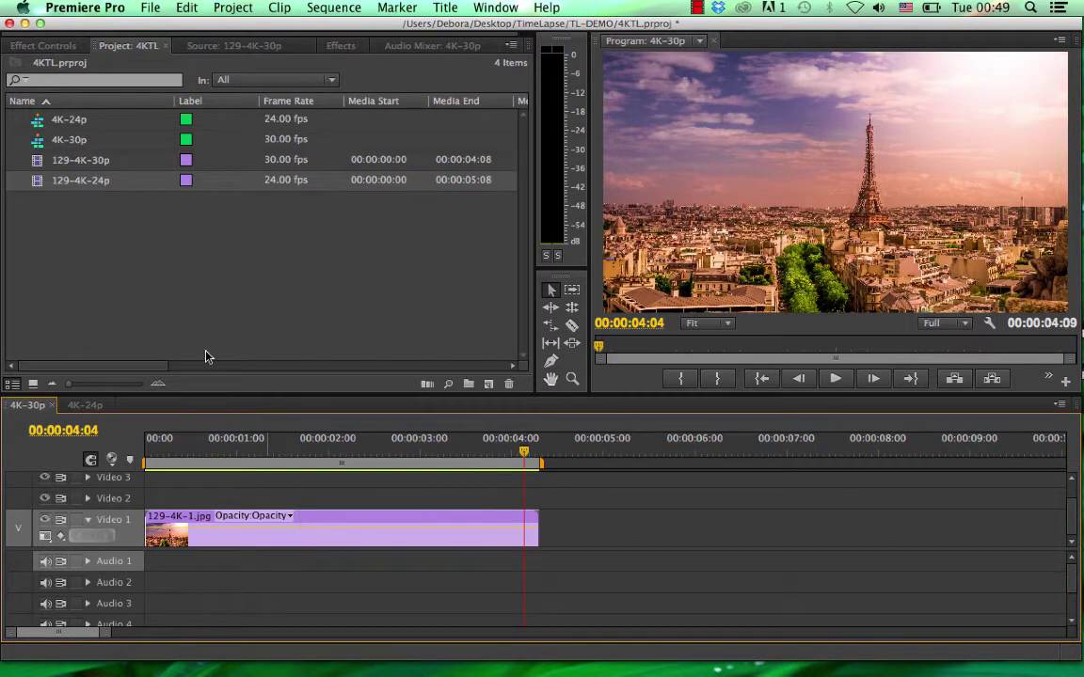
Step: Clear the existing clip from the 4K-30p sequence timeline
click(344, 519)
right_click(344, 520)
click(367, 197)
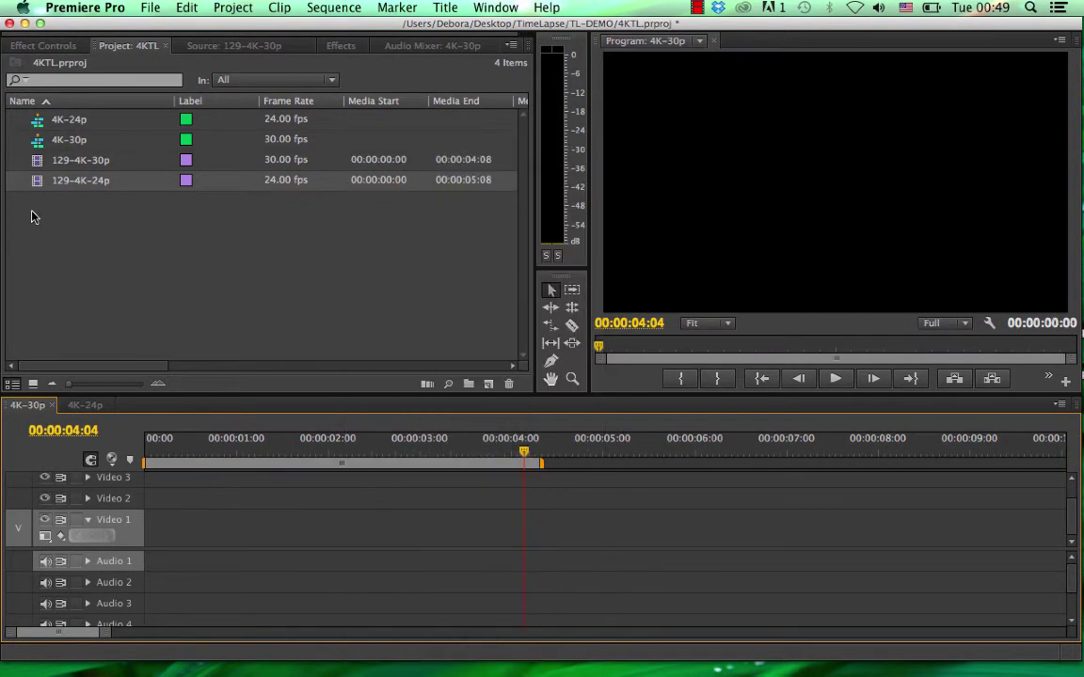
Step: Interpret the 129-4K-30p footage at 15 fps
right_click(40, 165)
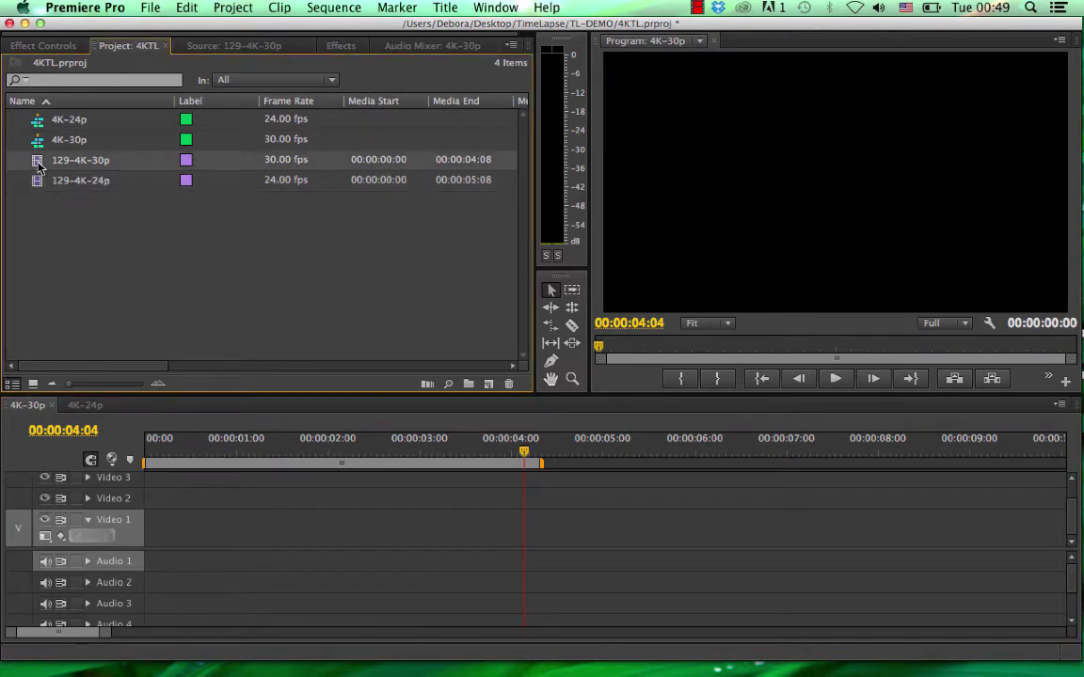
mouse_move(73, 280)
click(295, 296)
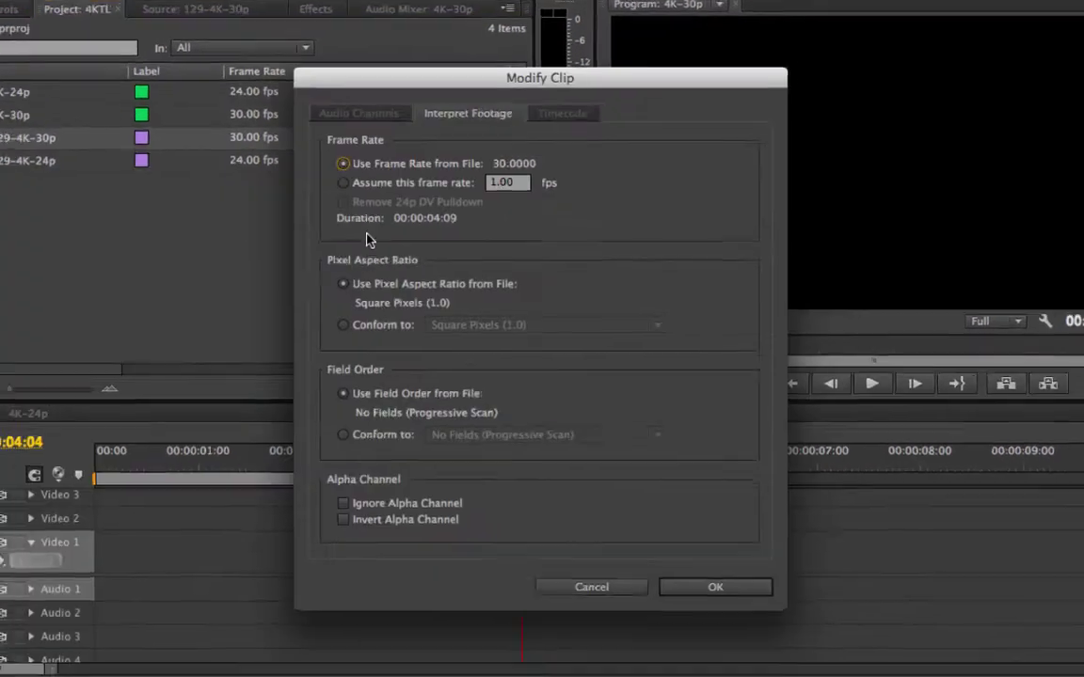
click(364, 199)
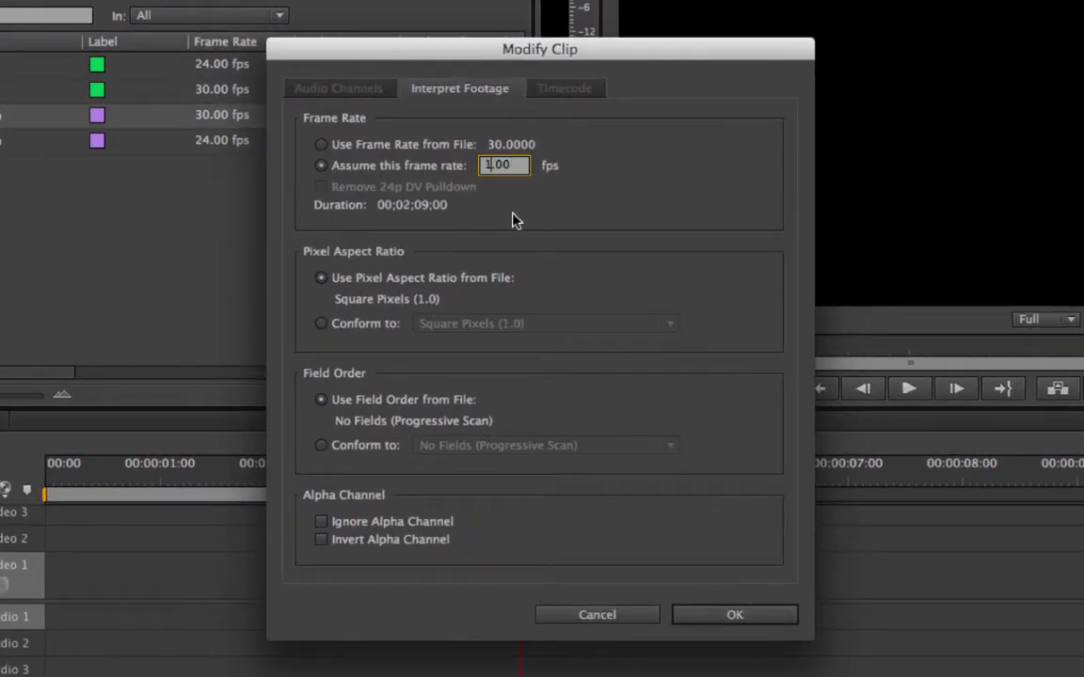
text(15)
click(718, 609)
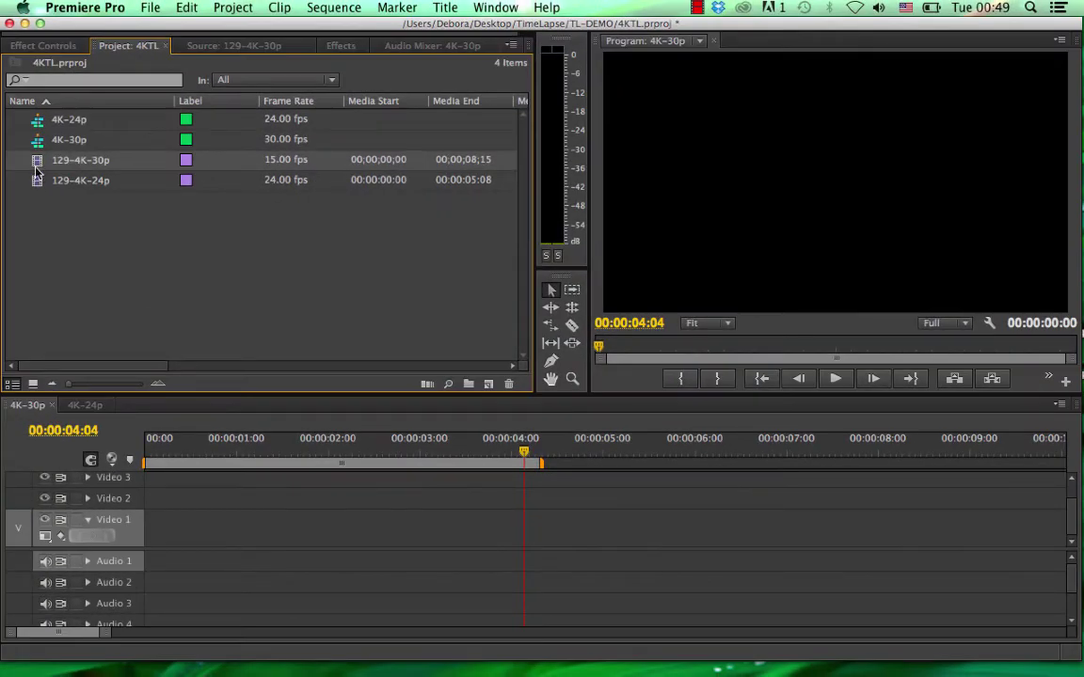
Step: Place 129-4K-30p on Video 1 and scrub the slowed clip to about 00:00:08:18
drag(37, 167, 160, 522)
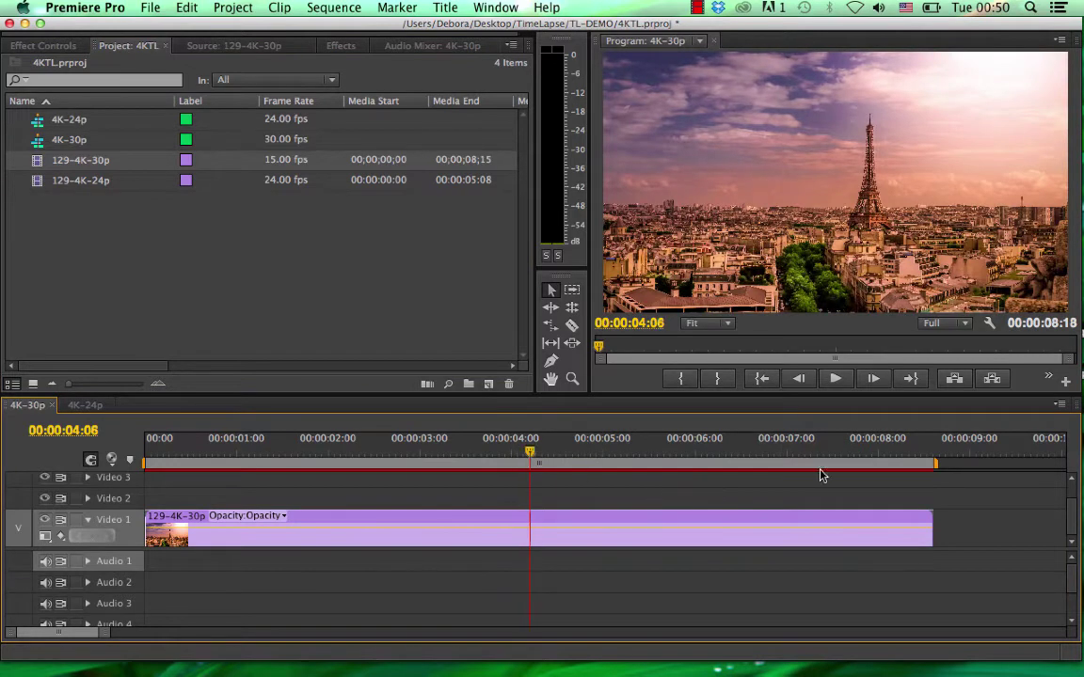
click(918, 450)
drag(918, 490, 195, 491)
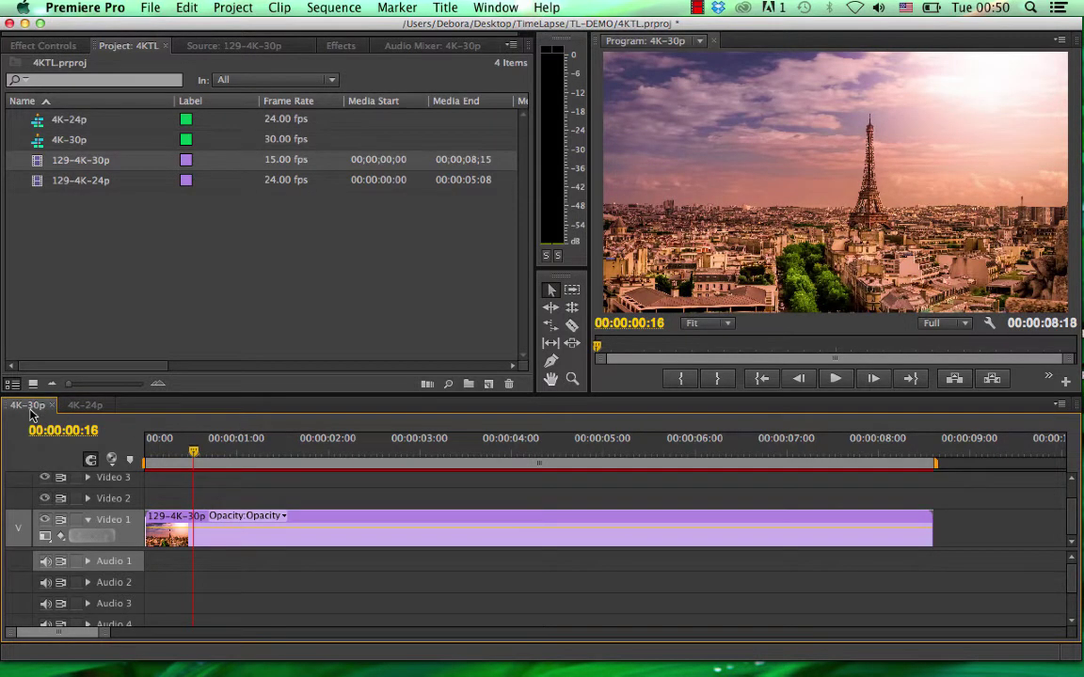
click(168, 450)
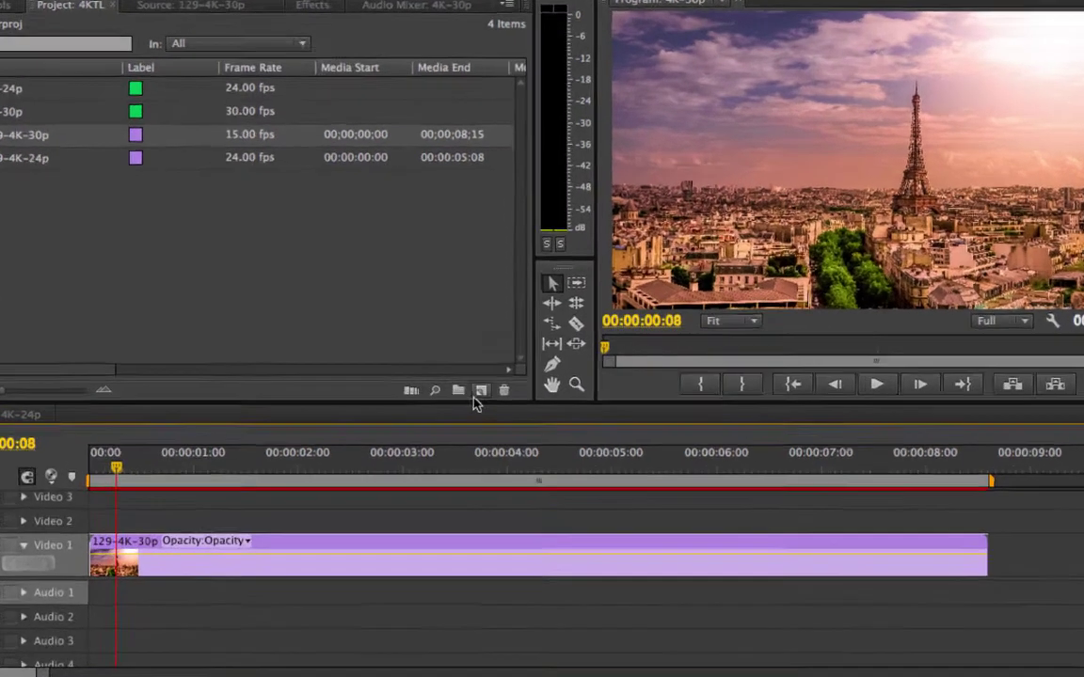
Step: Start a new sequence based on the HDV 720p30 preset
click(489, 384)
click(484, 414)
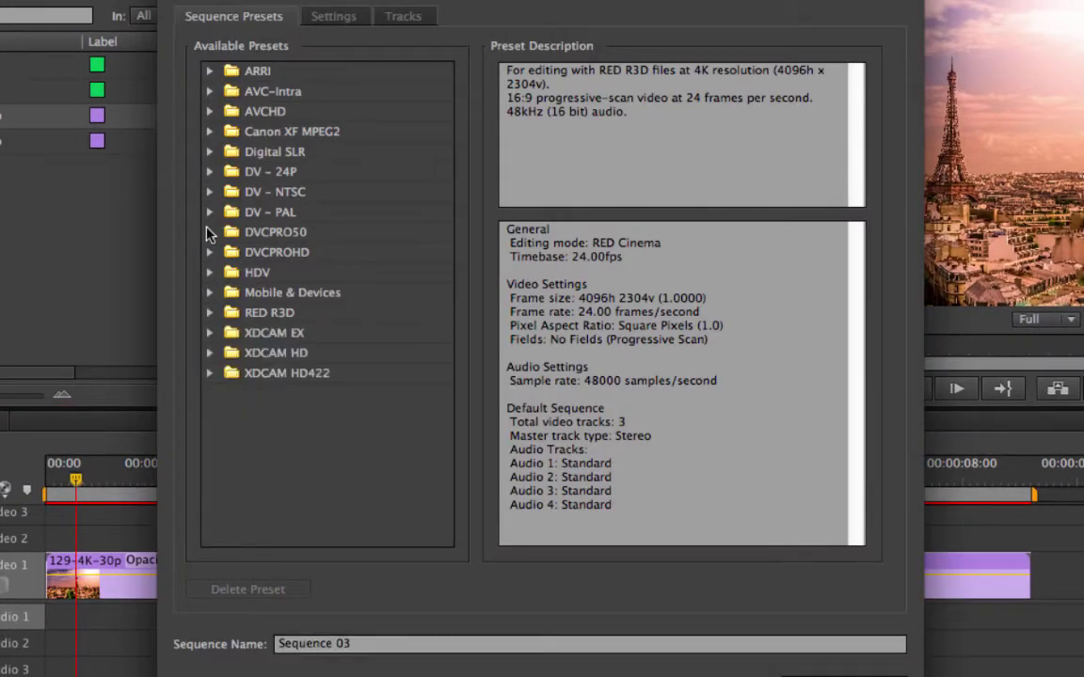
click(210, 272)
click(273, 433)
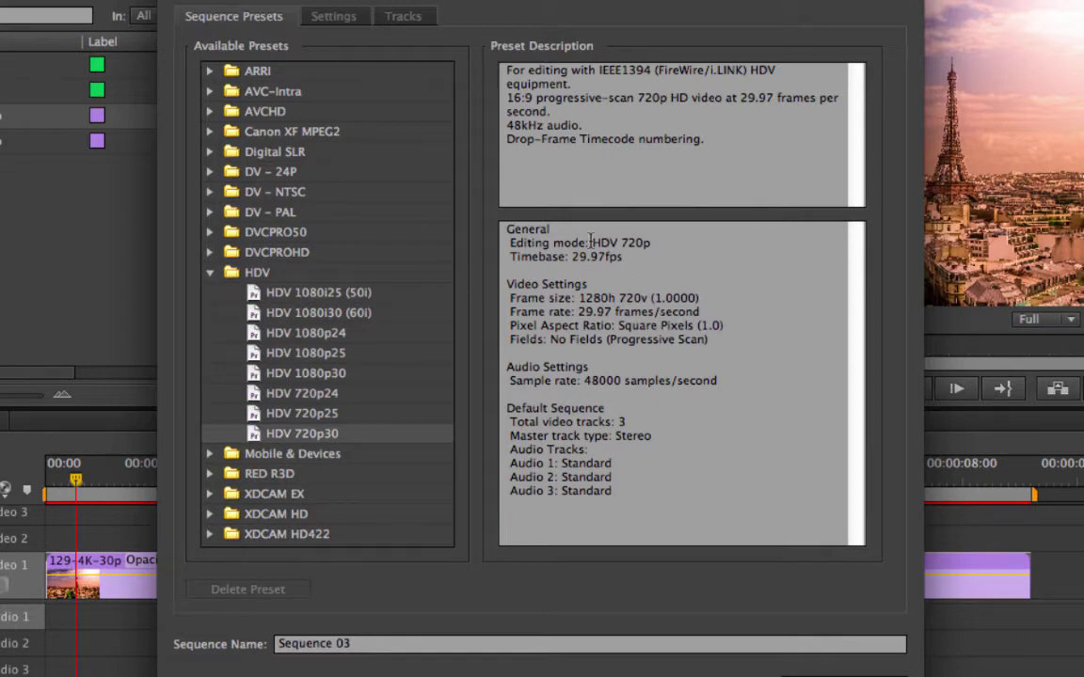
Step: Set the timebase to 30 fps and frame height to 620, name it 1280-620-30p, and create it
click(335, 16)
click(395, 80)
click(367, 256)
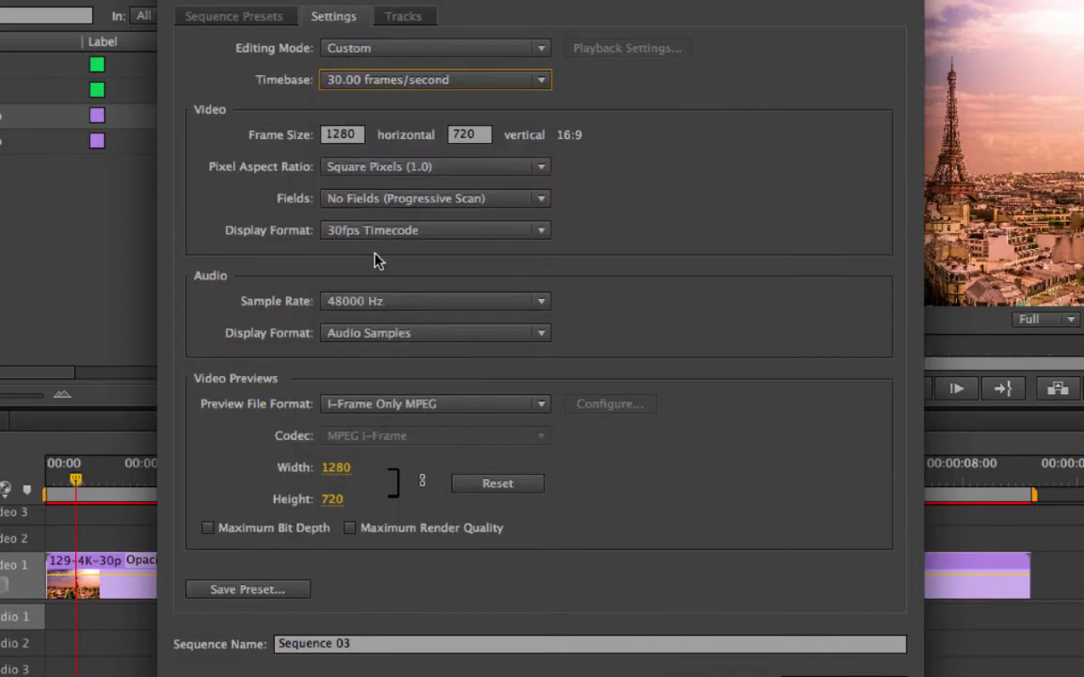
triple_click(810, 644)
text(1280-620-30p)
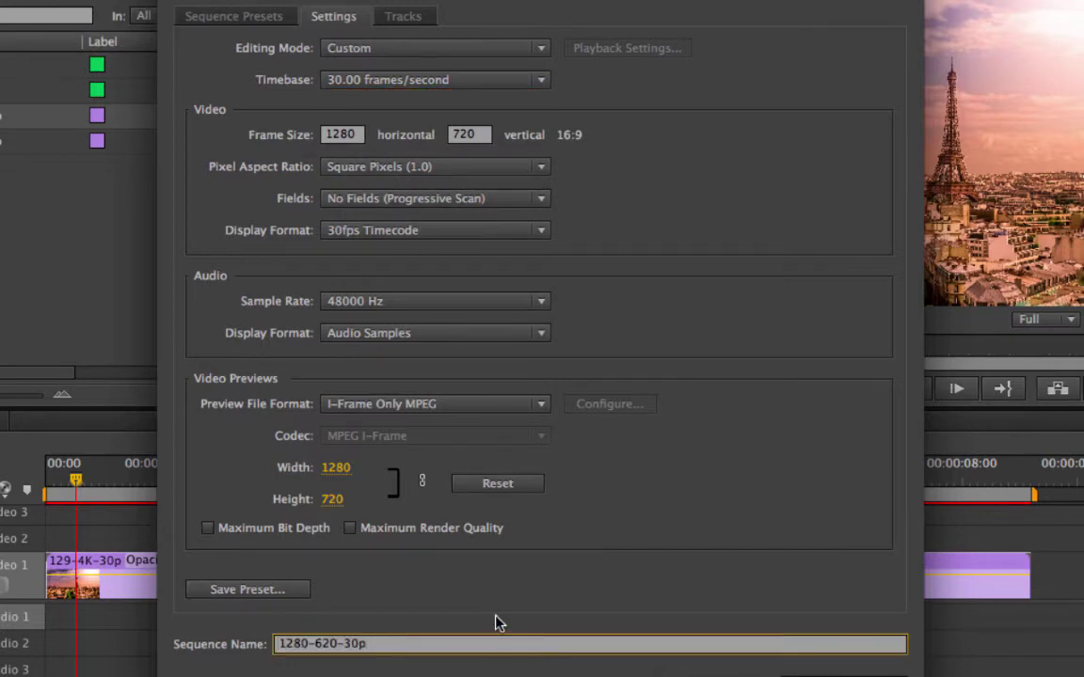
click(481, 133)
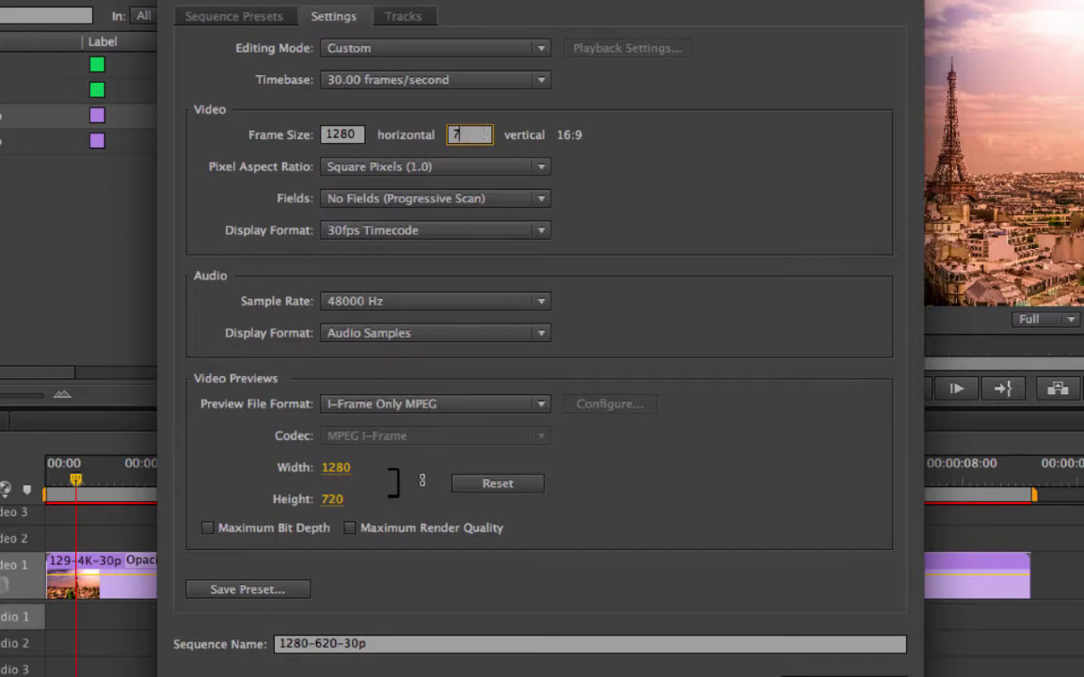
text(620)
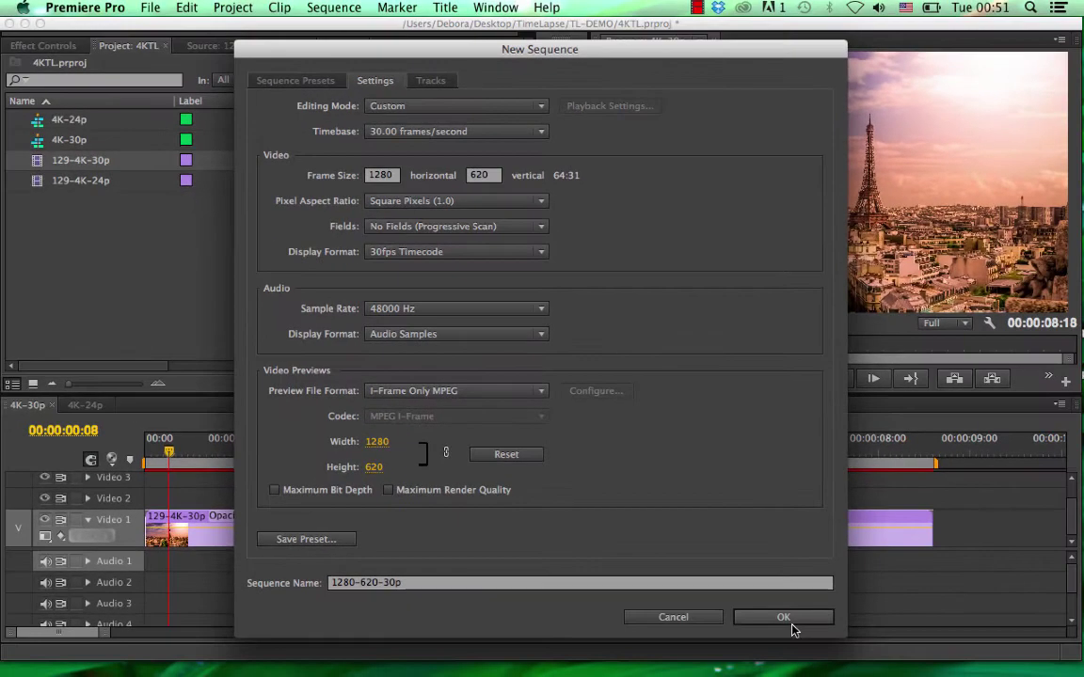
click(803, 639)
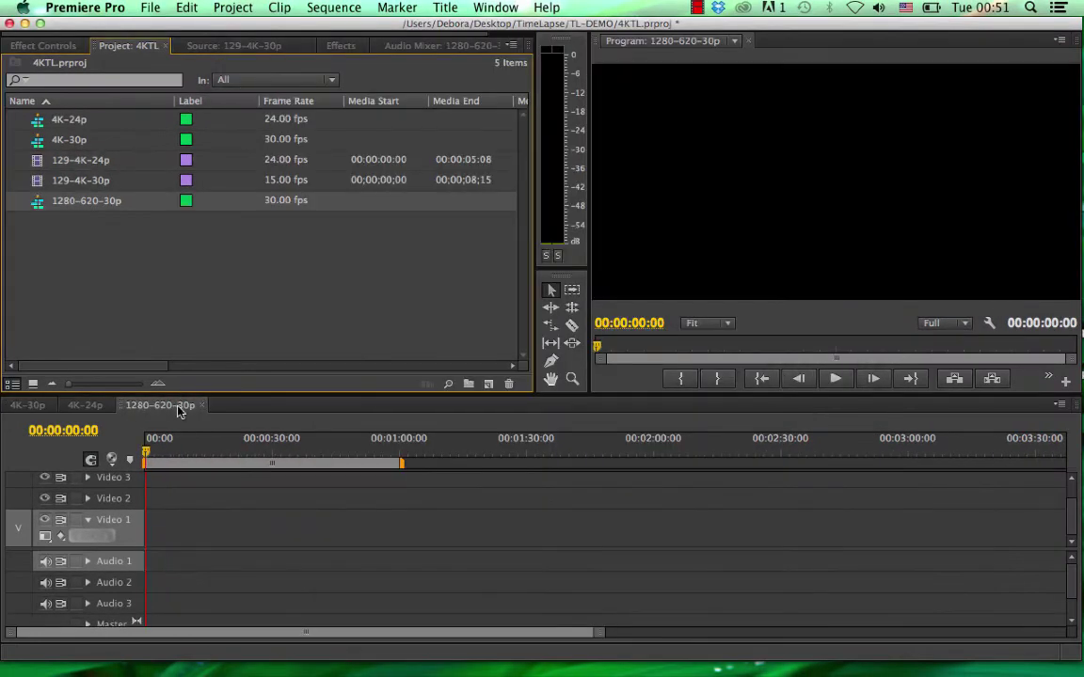
Step: Place 129-4K-30p at the start of Video 1 and reduce its Motion Scale to about 51
click(40, 186)
drag(38, 185, 151, 527)
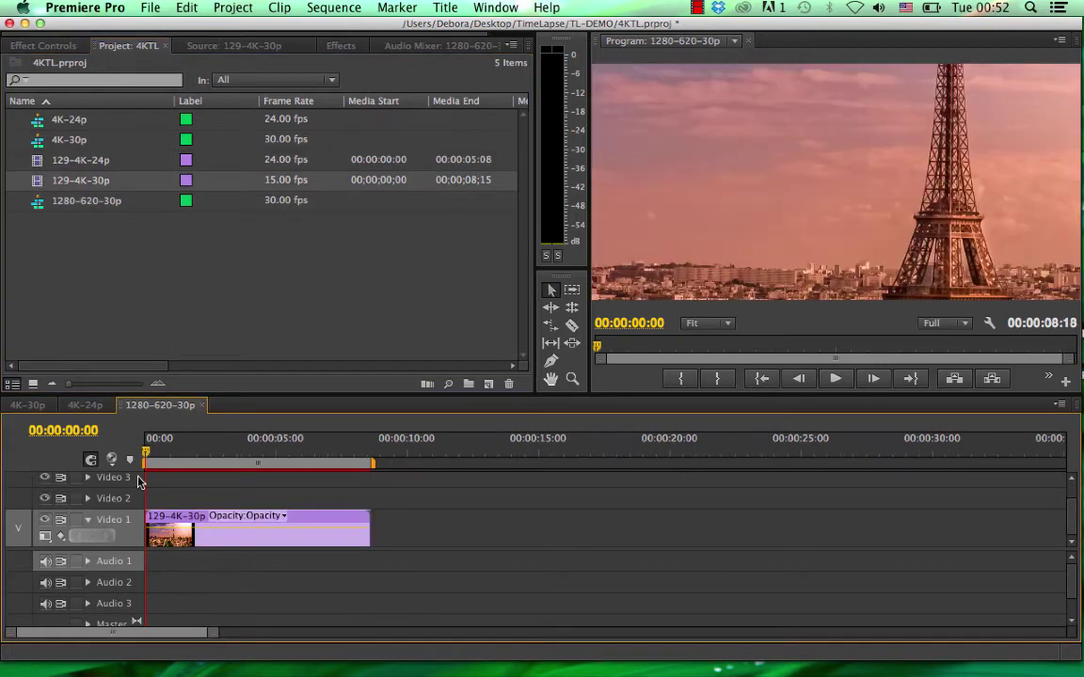
click(254, 516)
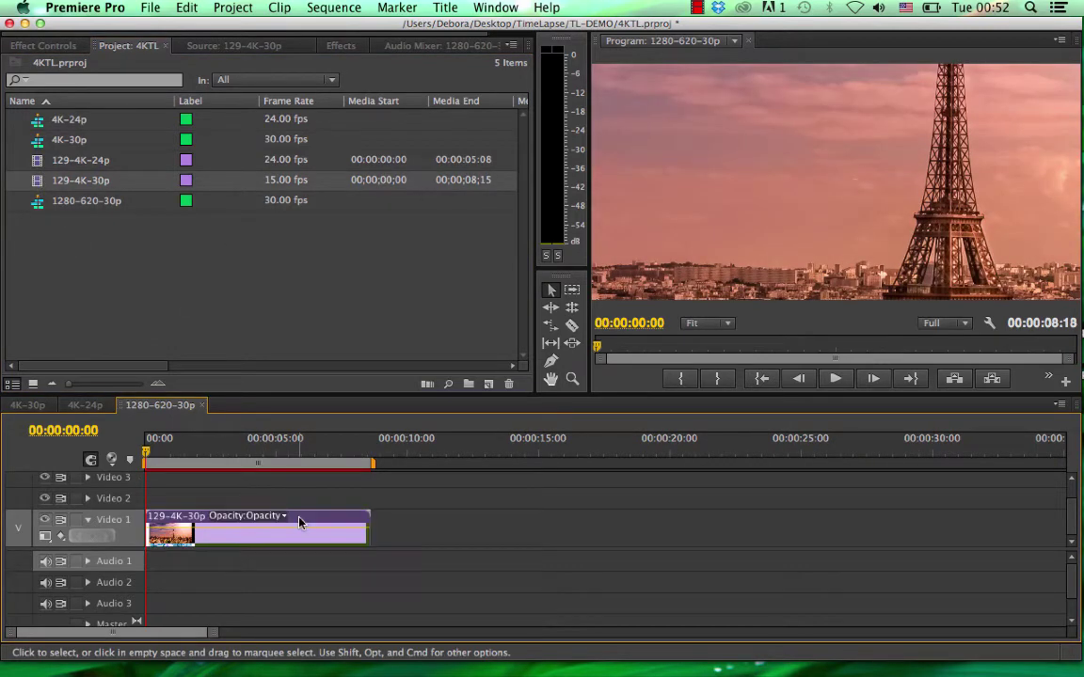
click(45, 45)
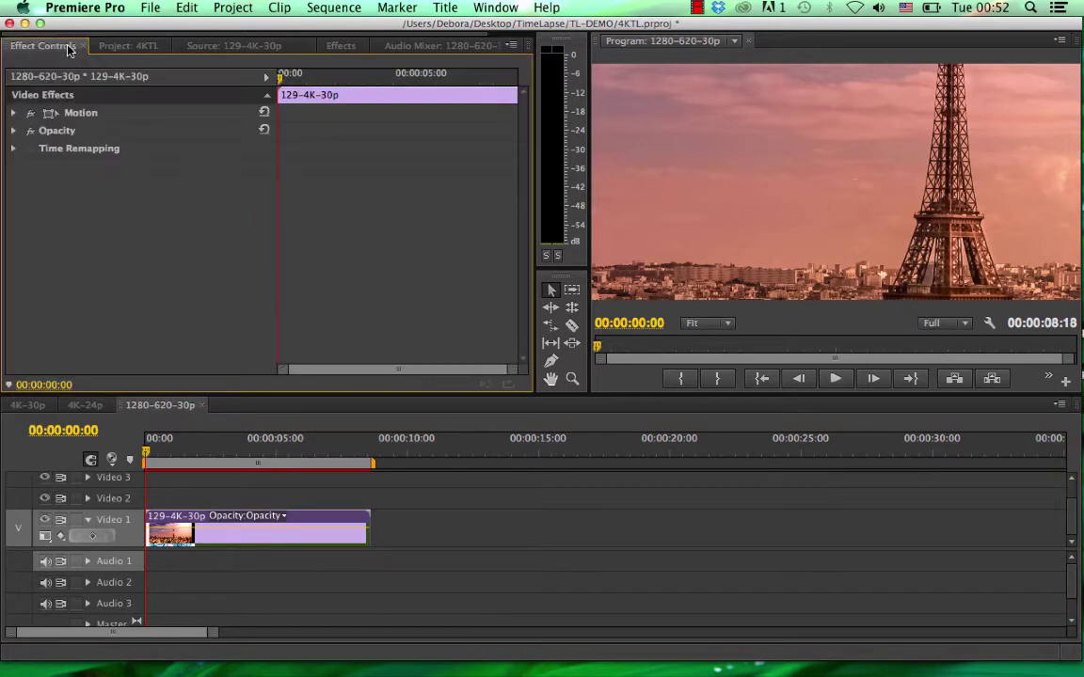
click(13, 113)
drag(157, 153, 98, 153)
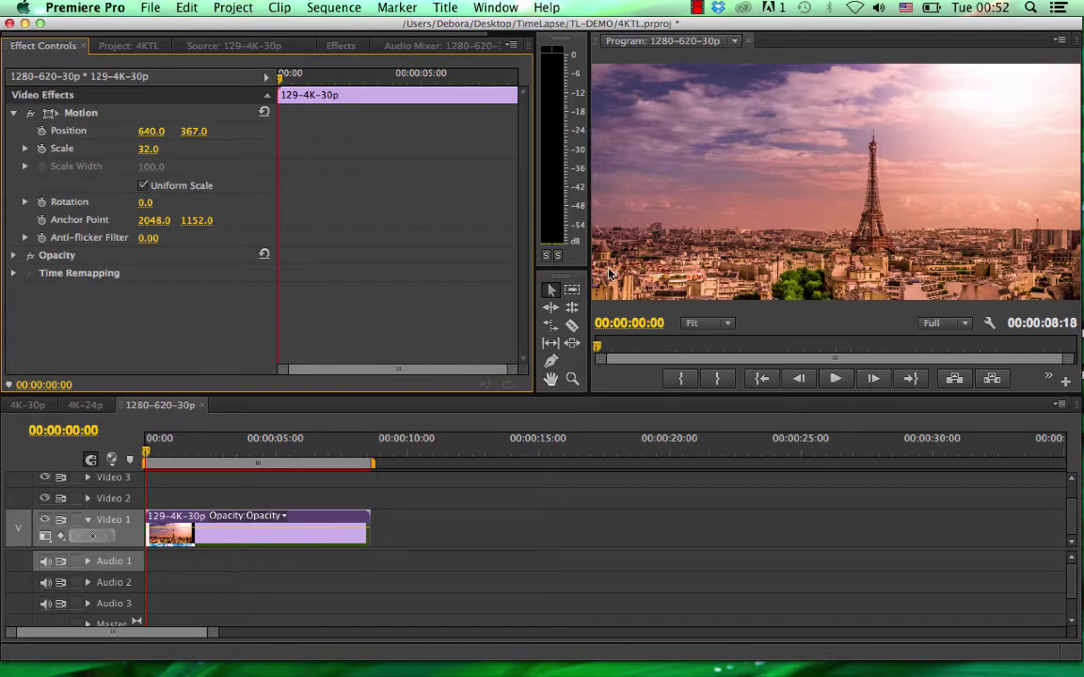
Step: Keyframe Position and Scale at the clip's end, then set Scale to about 36 at the sequence start
drag(149, 454, 375, 481)
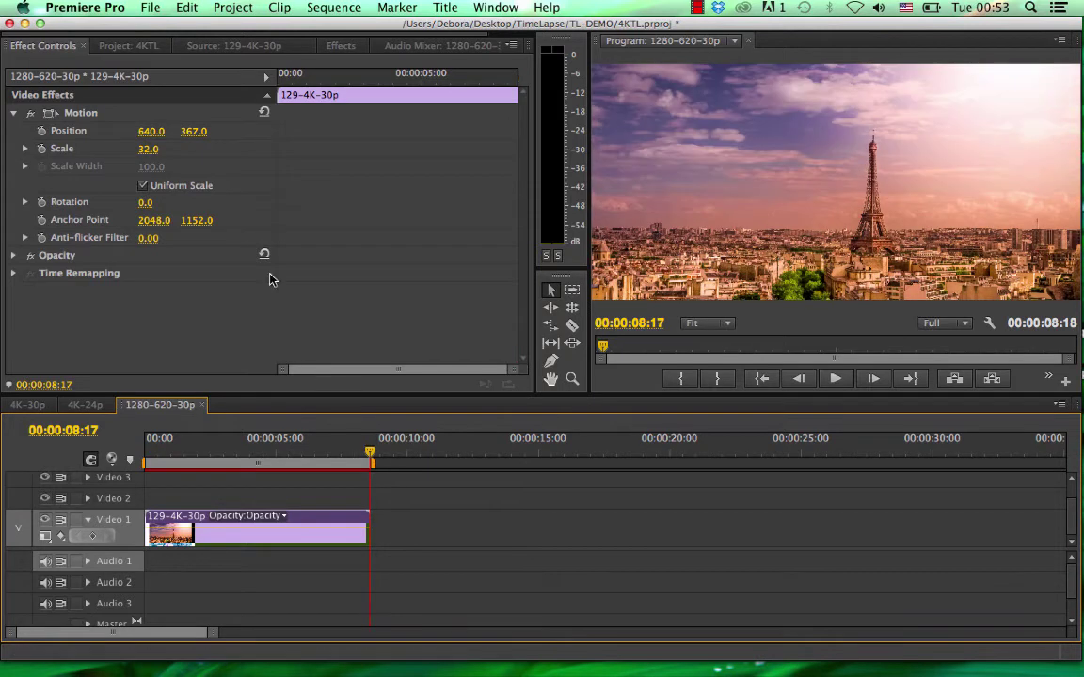
click(43, 133)
click(41, 131)
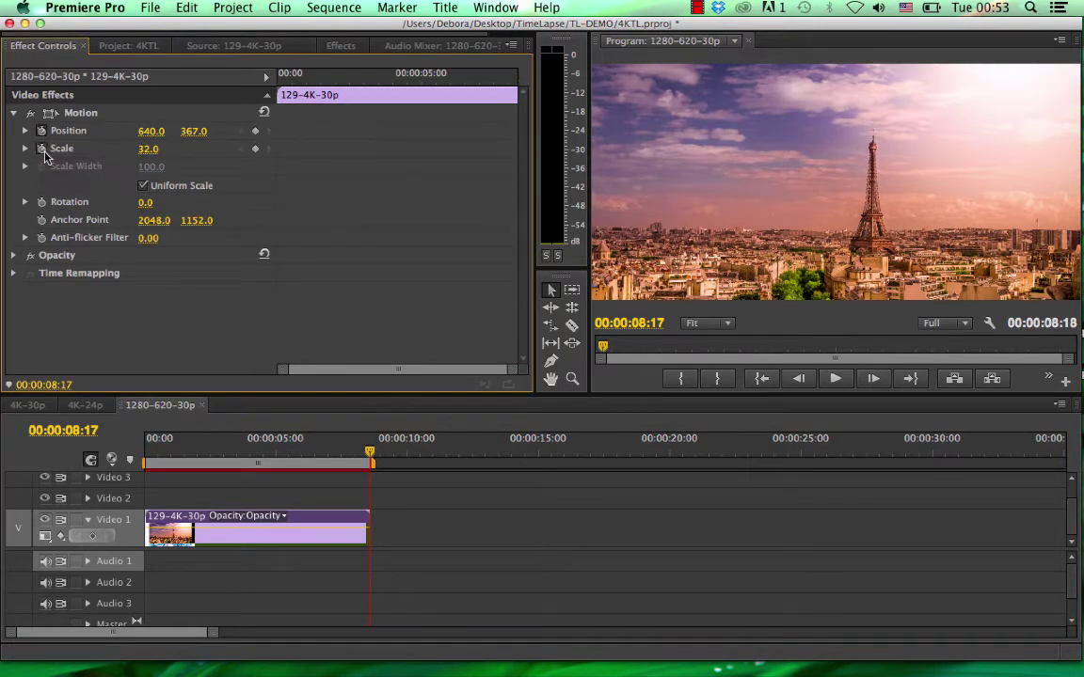
click(240, 456)
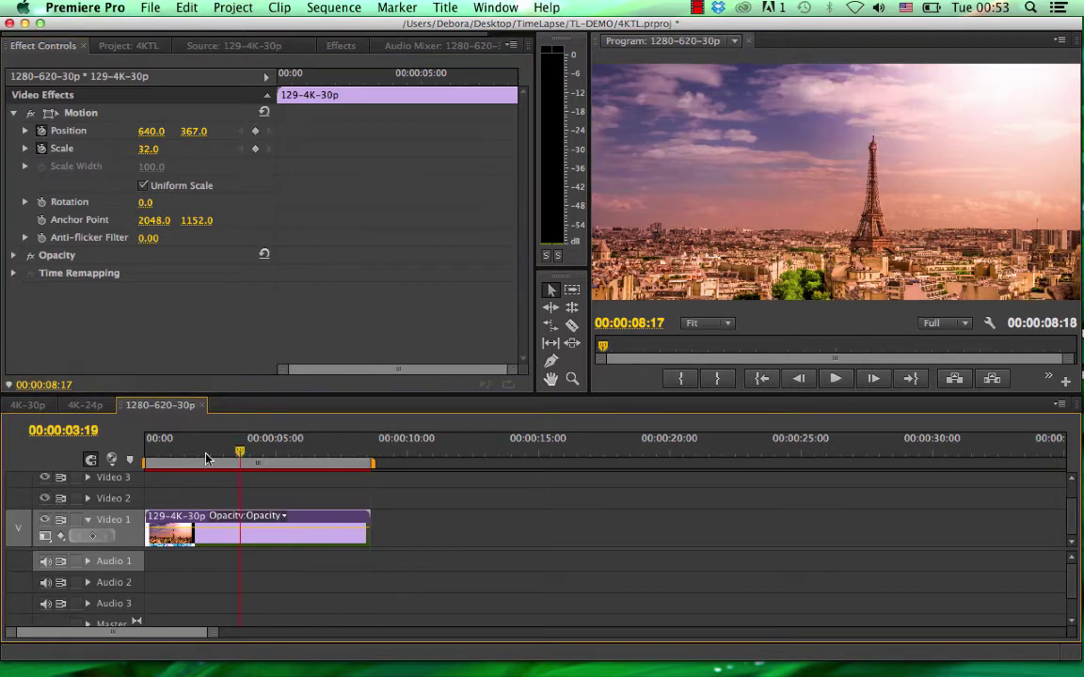
key(Home)
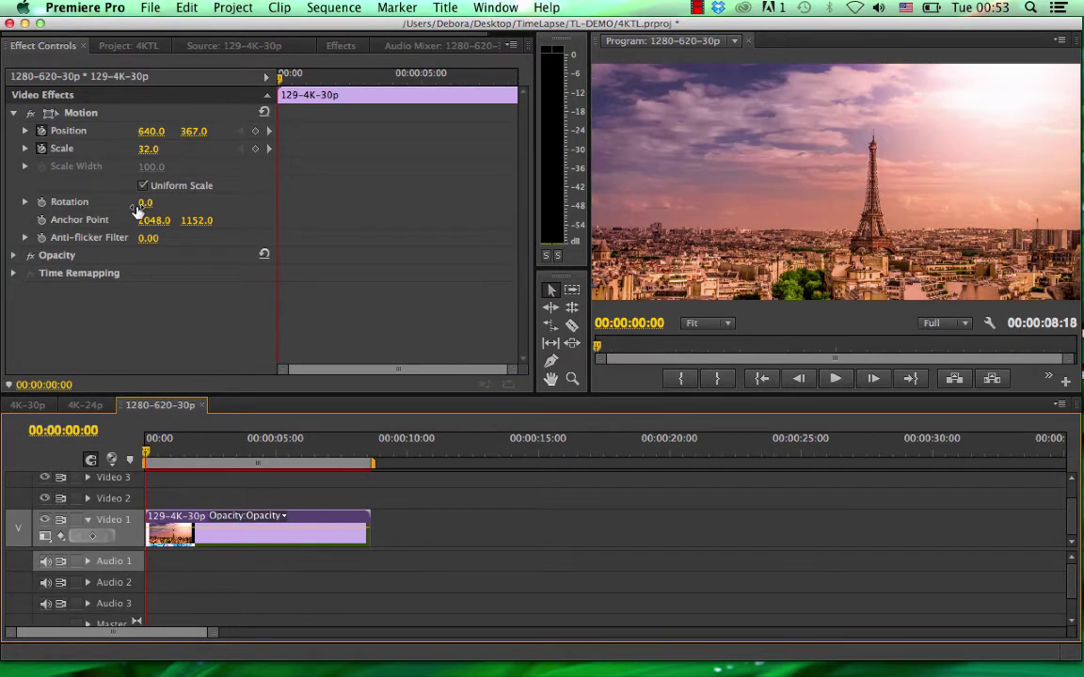
click(131, 142)
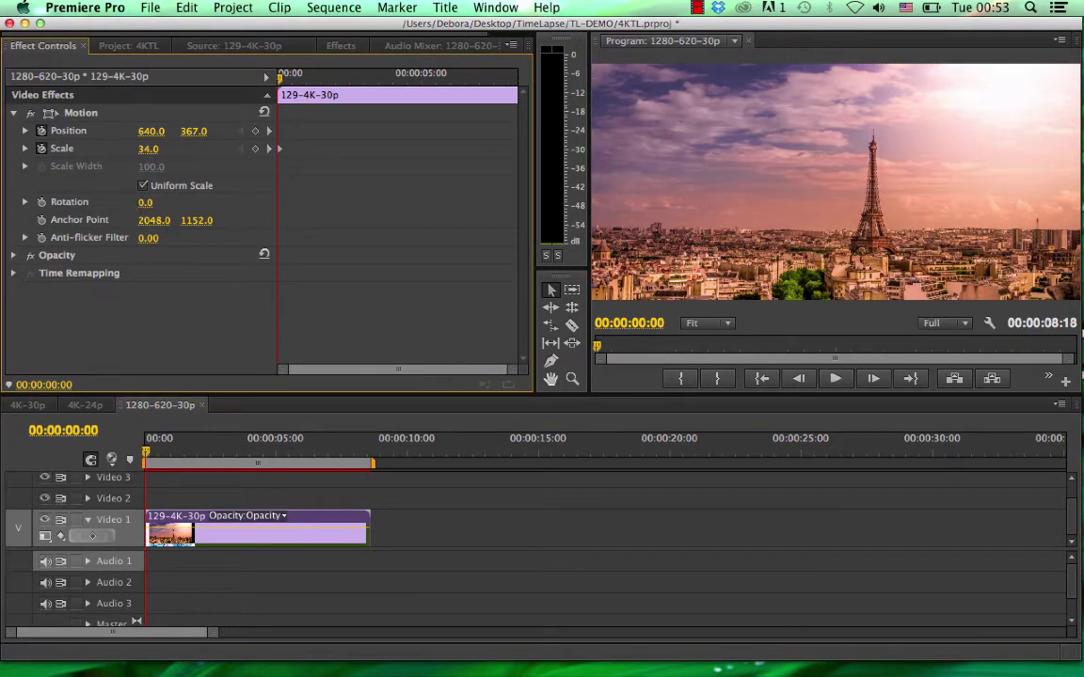
drag(147, 149, 150, 148)
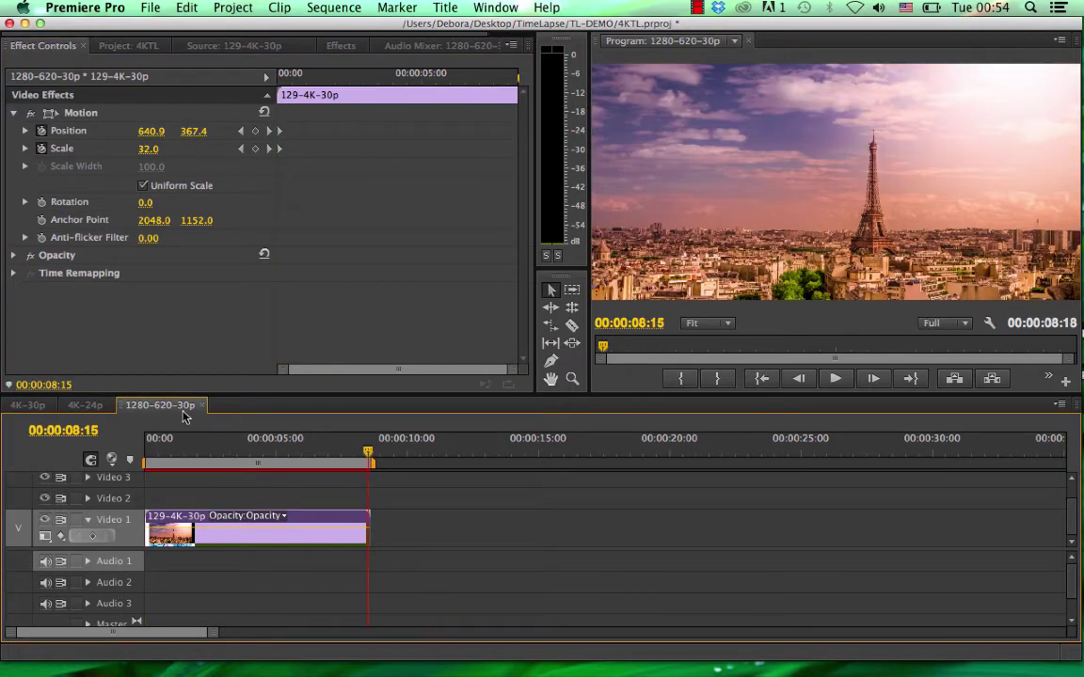
Step: Open the media export settings and choose H.264 as the format
click(149, 7)
mouse_move(318, 357)
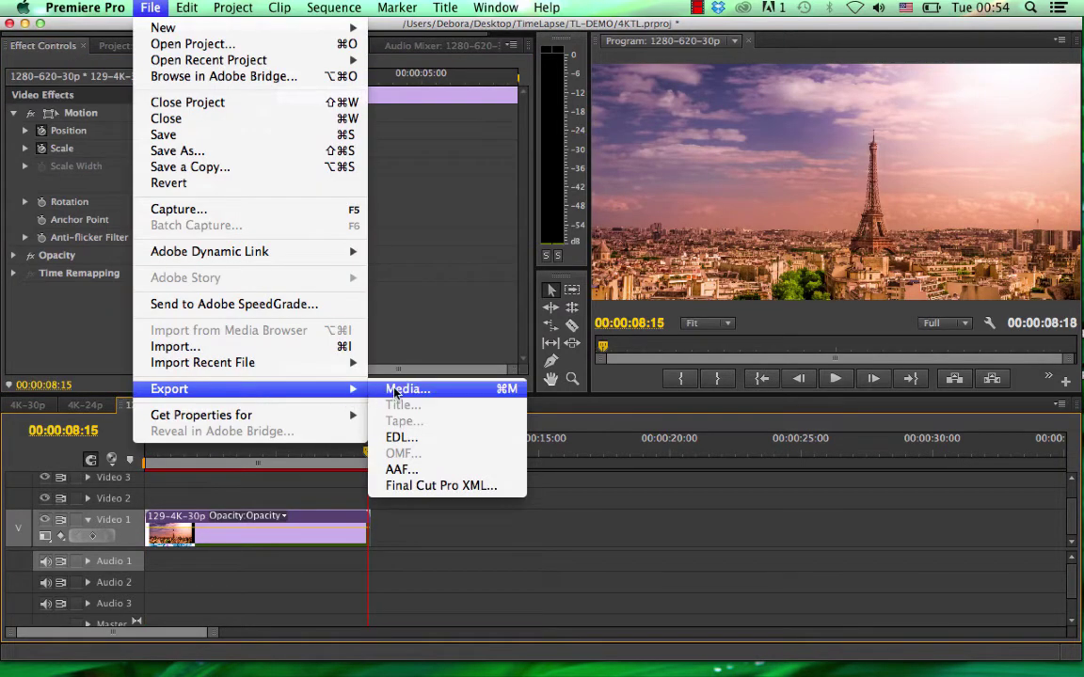
click(354, 356)
click(727, 99)
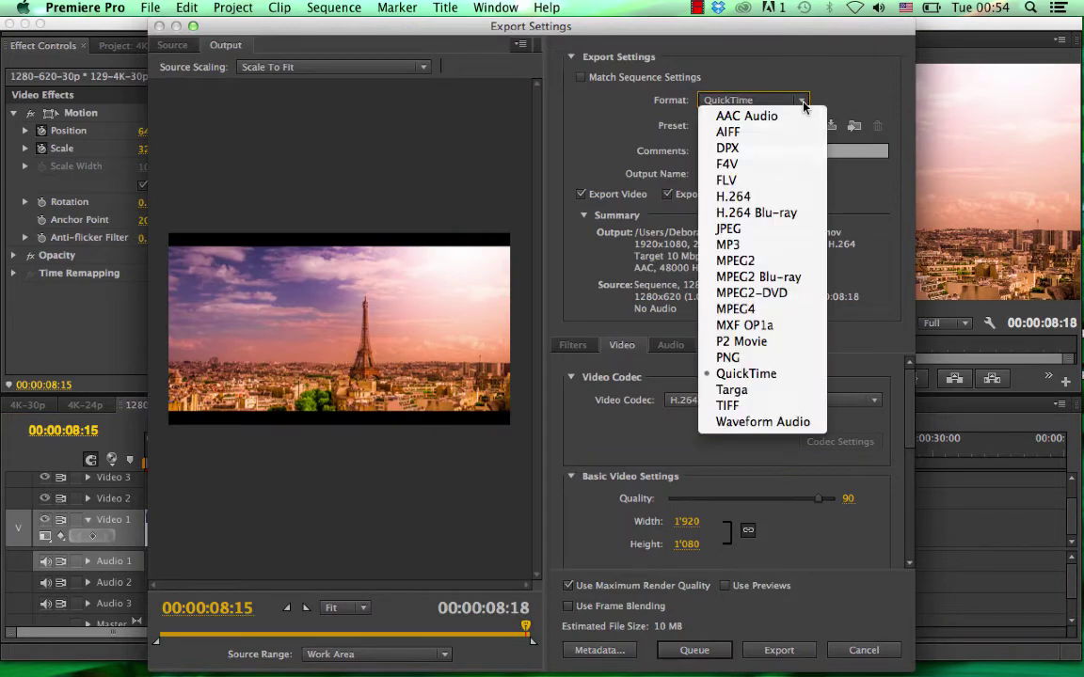
click(754, 195)
Step: Apply the HD 720p 29.97 preset and set the H.264 encoding level to 4.1
click(753, 125)
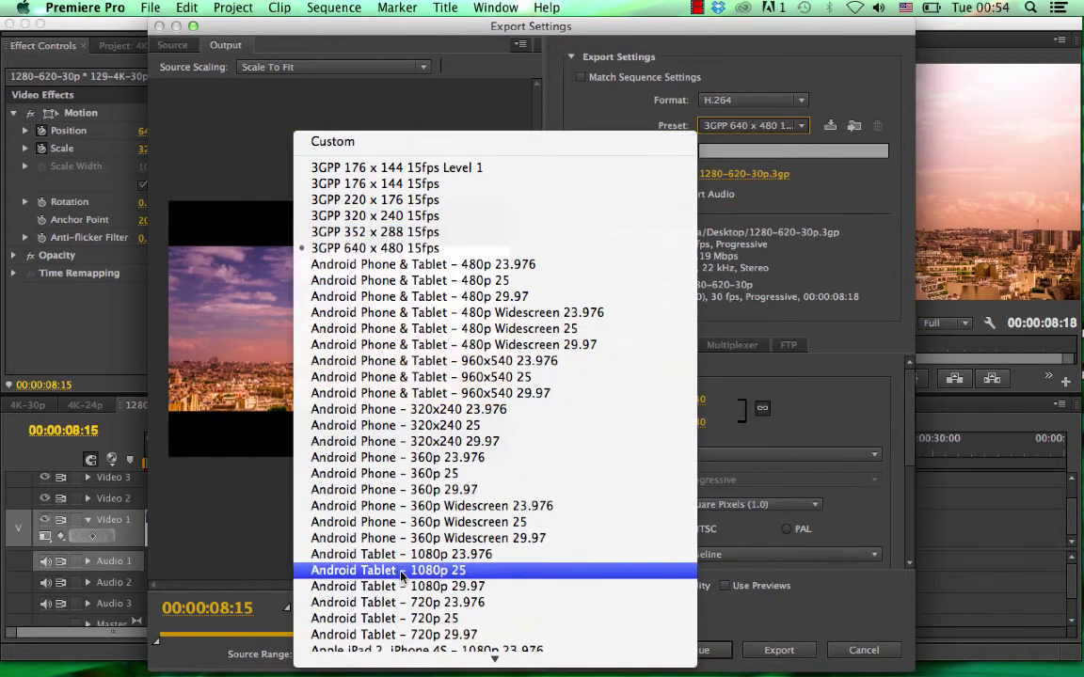
mouse_move(446, 661)
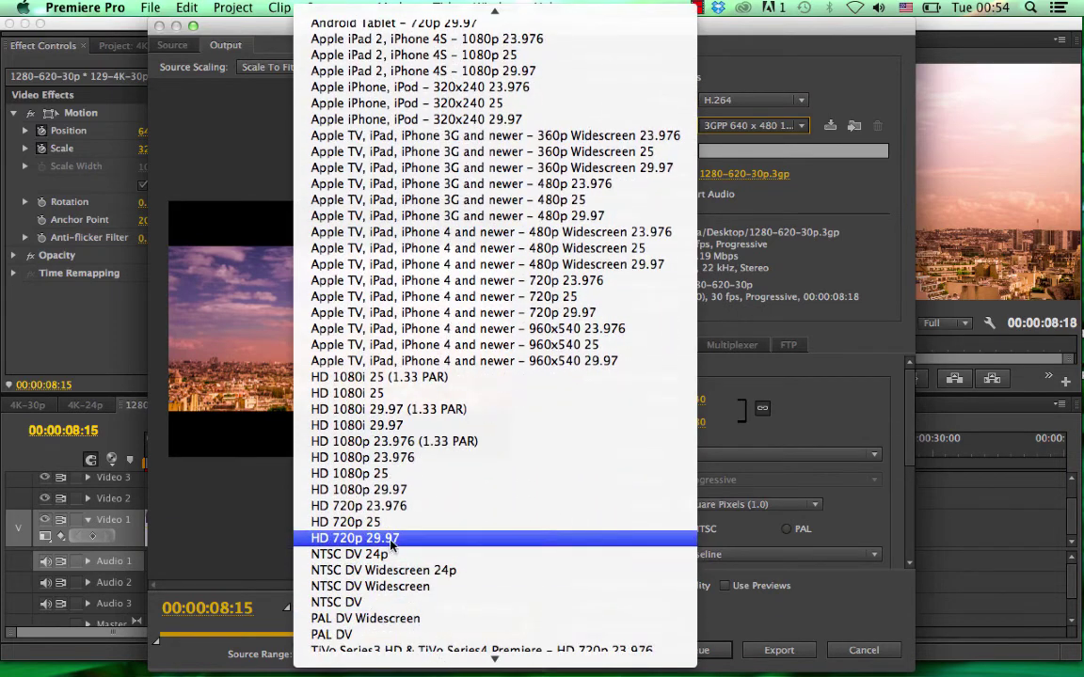
click(390, 542)
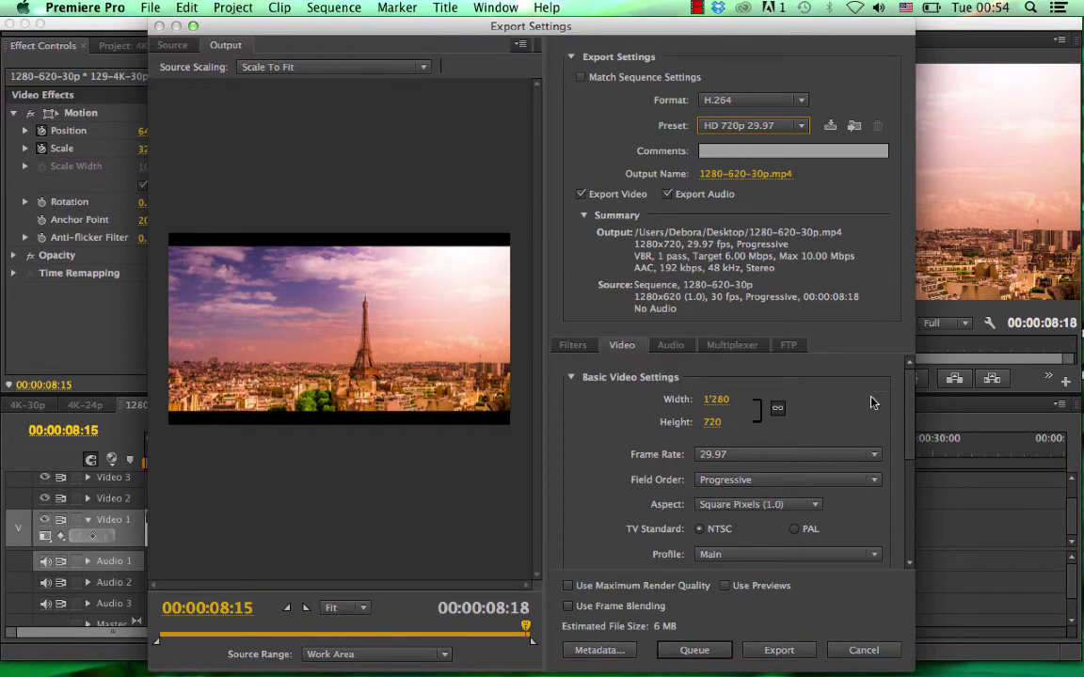
drag(908, 419, 907, 464)
click(873, 482)
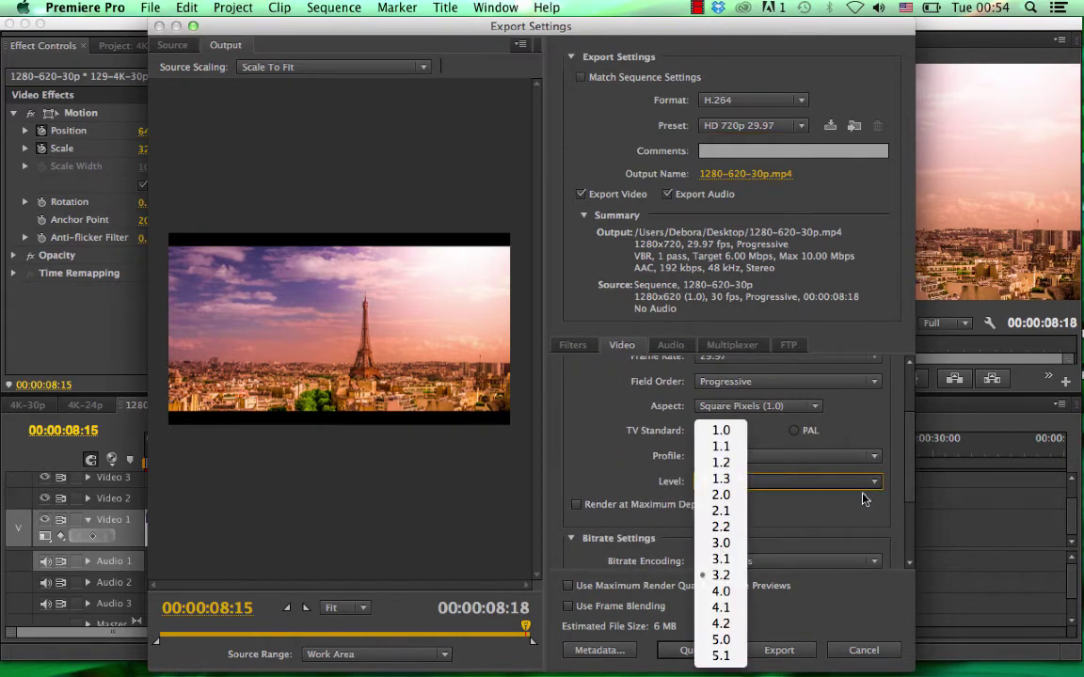
click(721, 607)
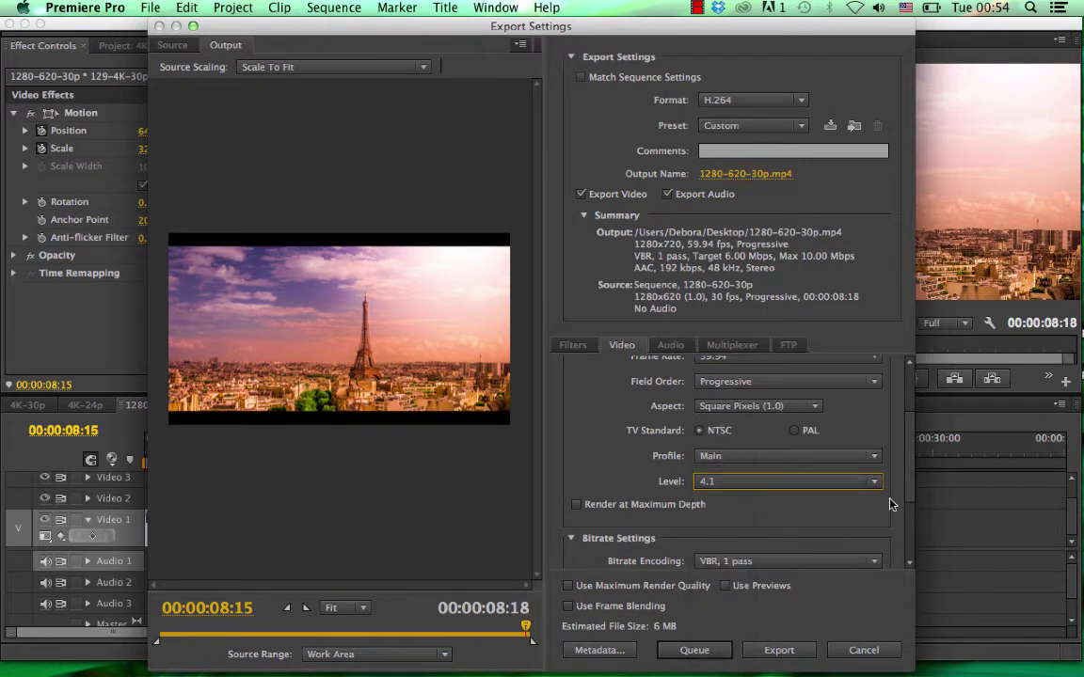
drag(906, 504, 906, 454)
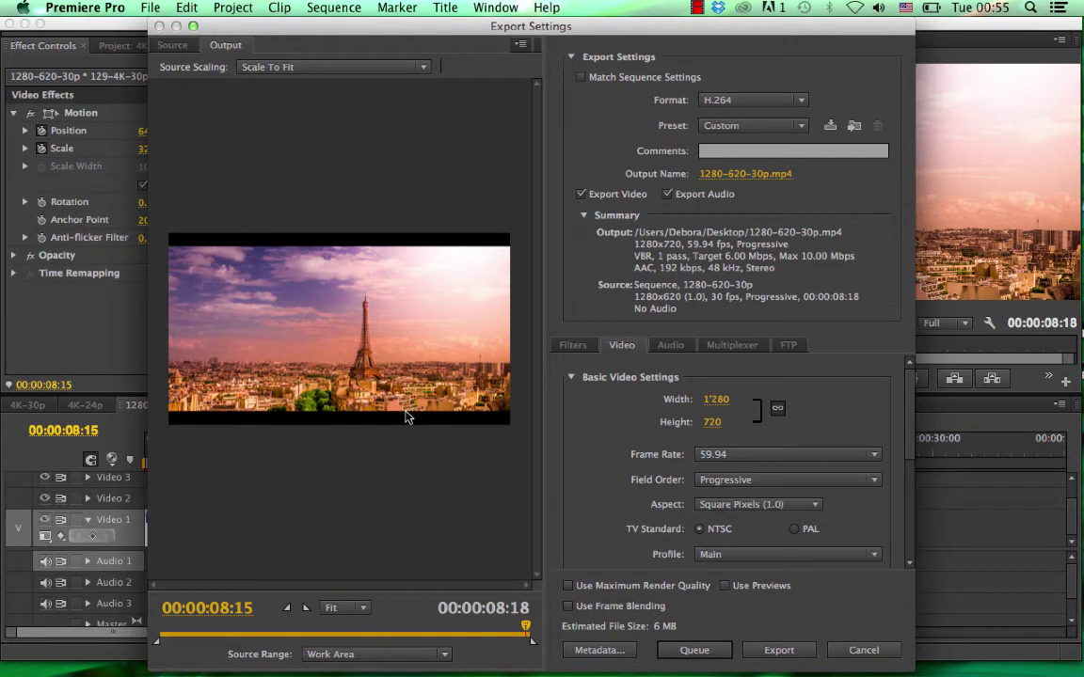
Step: Set the export height to 620 independently of width and the frame rate to 30
click(713, 424)
key(Return)
click(713, 423)
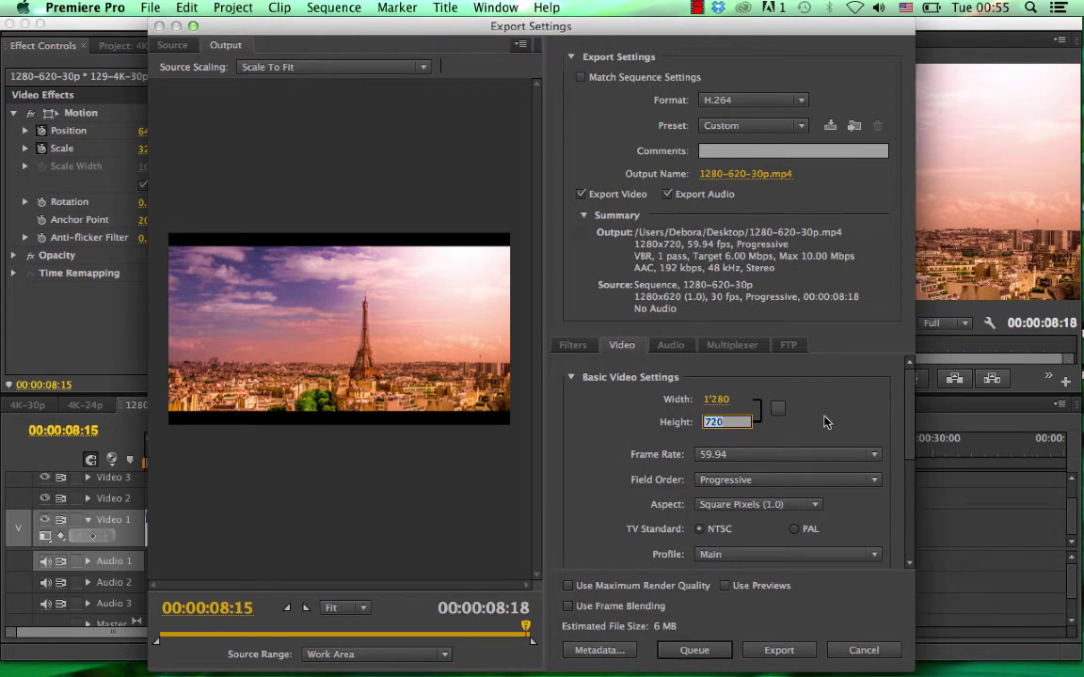
text(620)
key(Return)
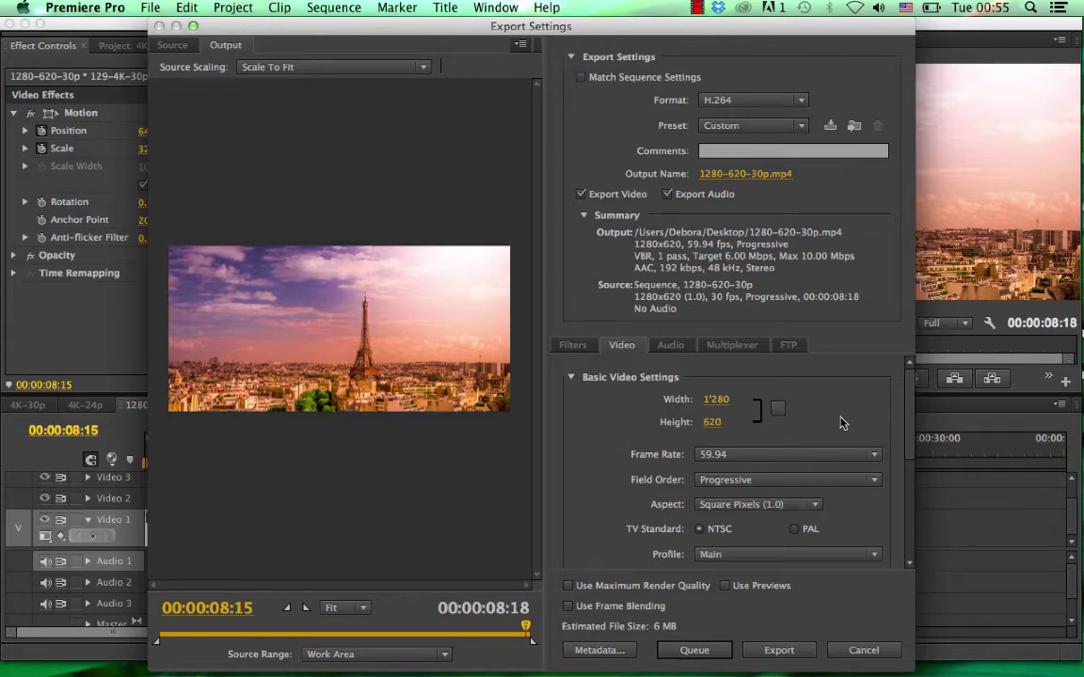
scroll(910, 431, down, 2)
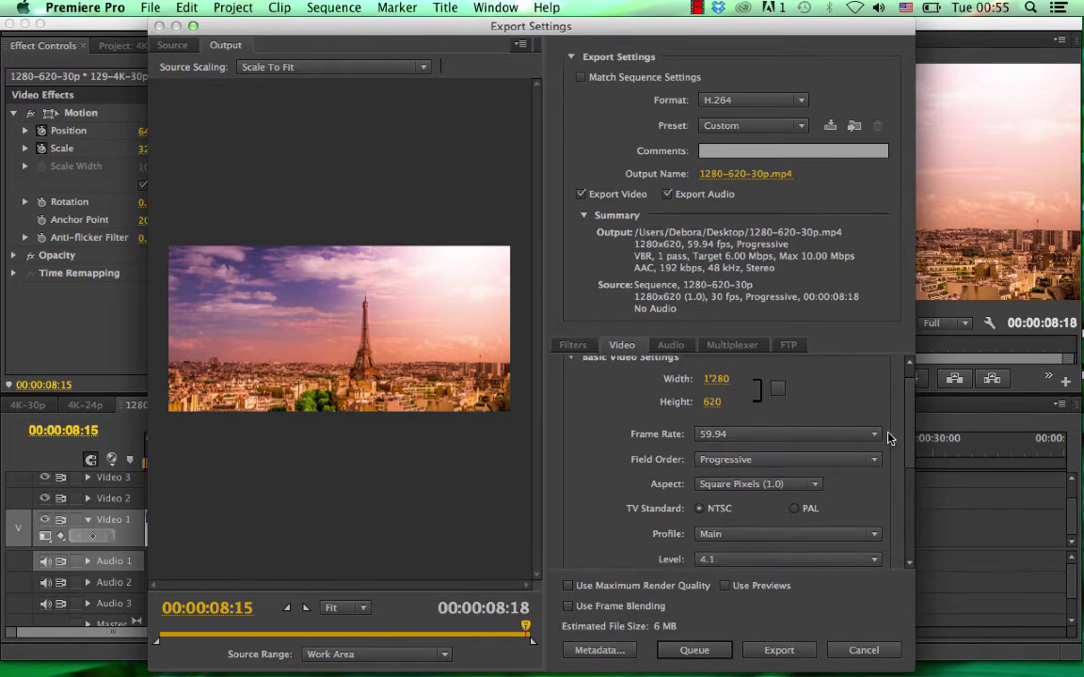
click(877, 434)
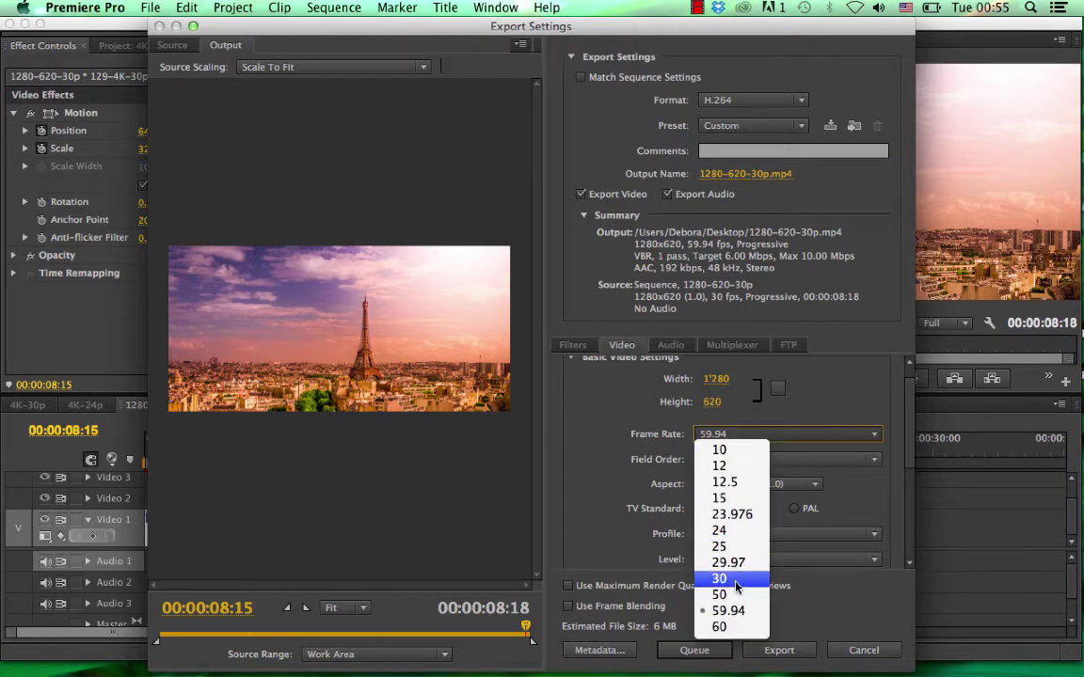
click(736, 579)
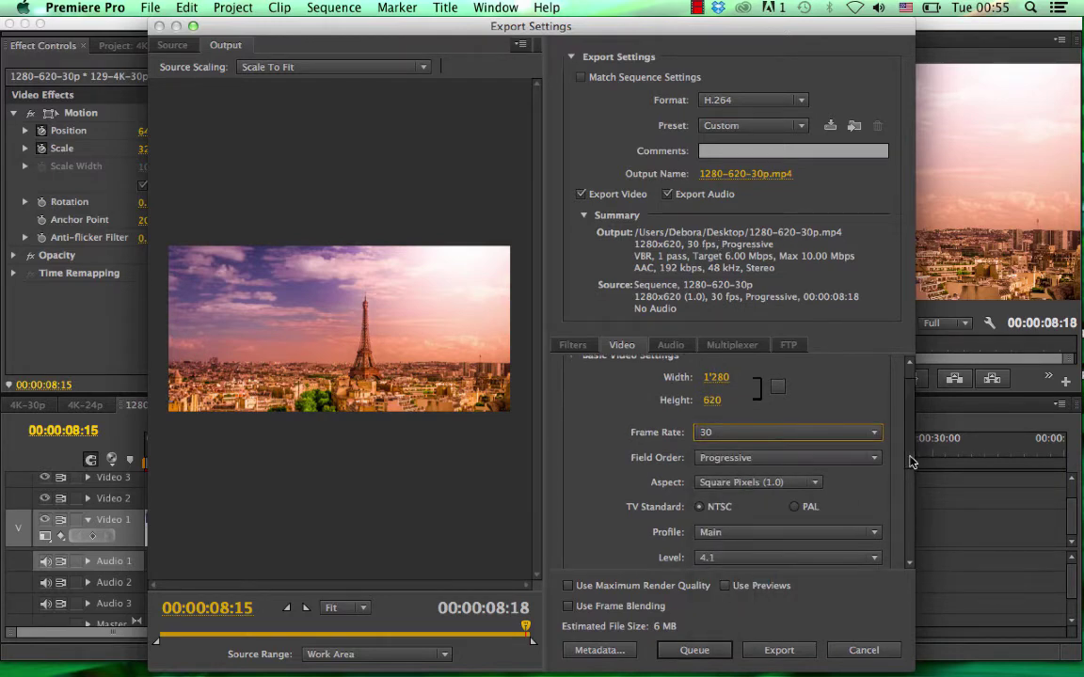
Step: Enable maximum depth and render quality, use CBR at 10.61 Mbps, then cancel the save dialog
scroll(911, 461, down, 5)
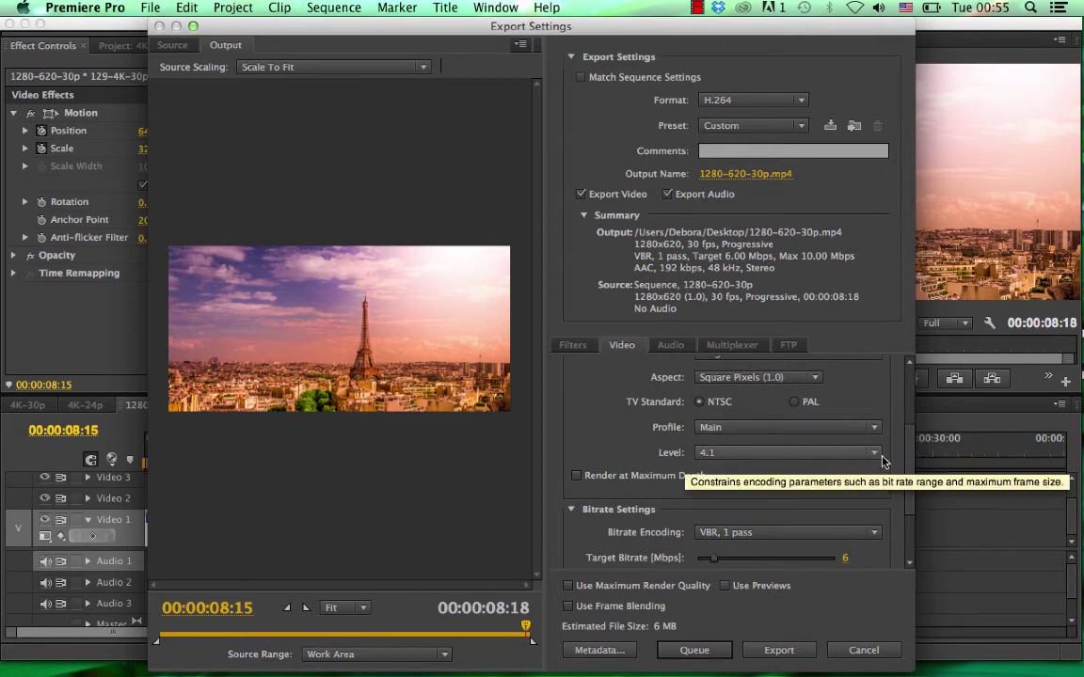
click(577, 476)
click(795, 369)
click(719, 450)
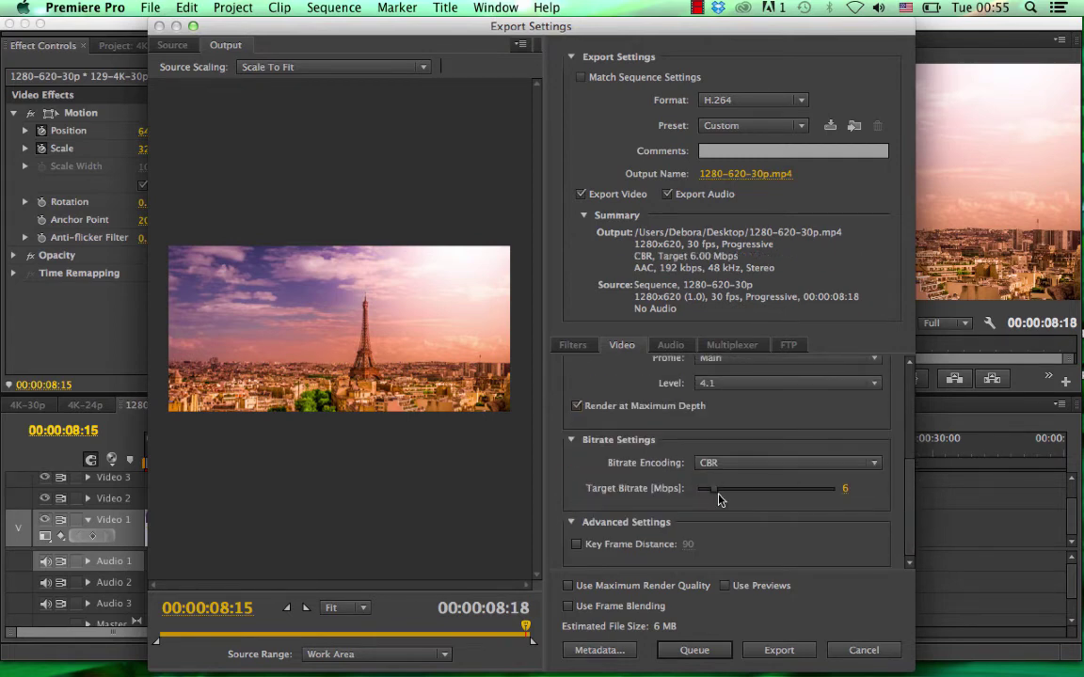
click(569, 586)
drag(714, 489, 728, 502)
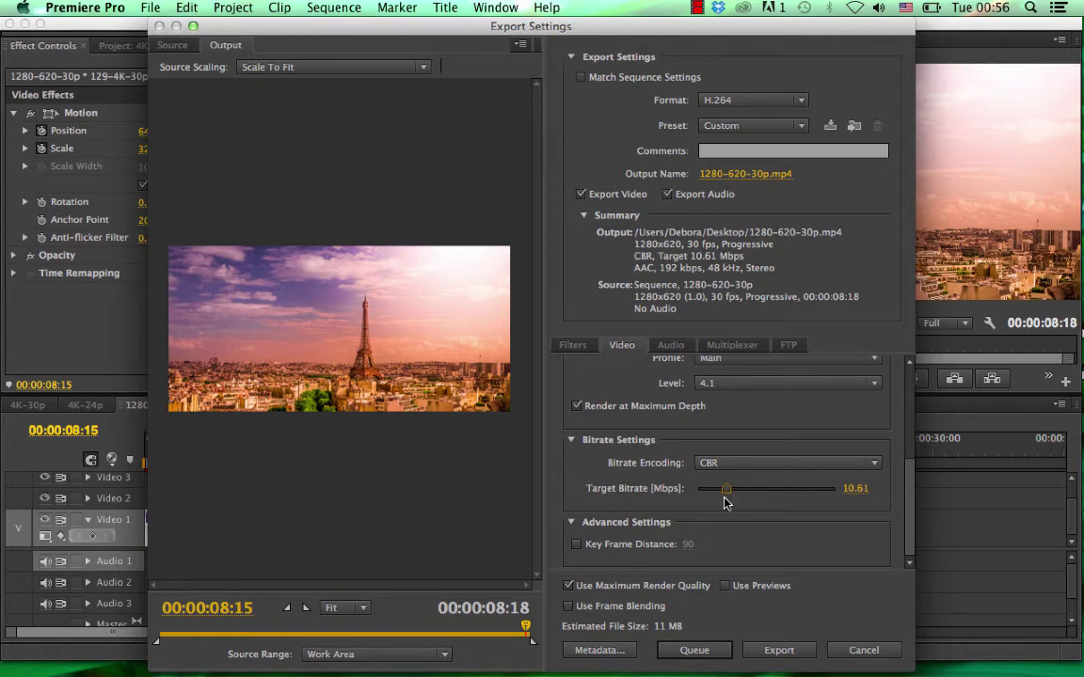
click(779, 650)
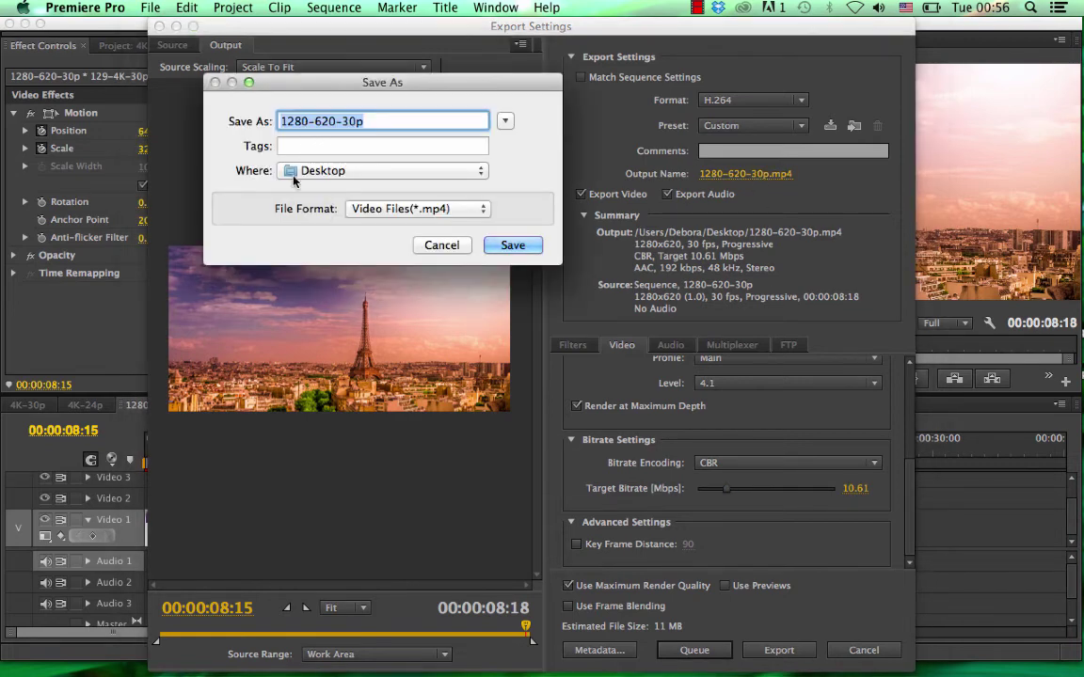
click(445, 249)
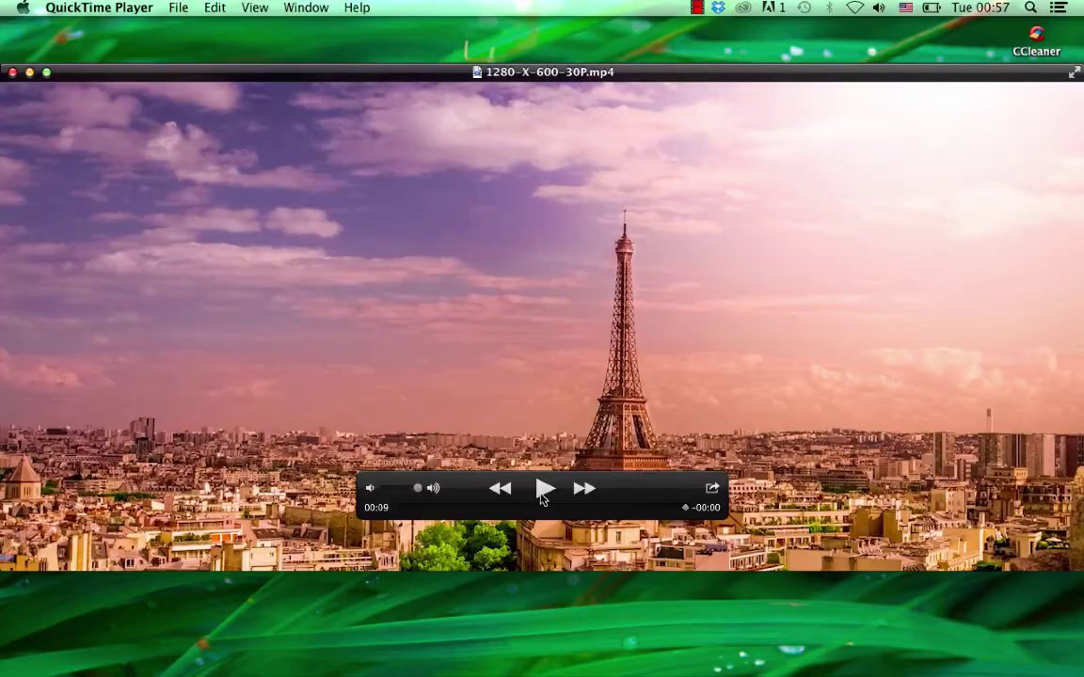
Step: Play and close the open video, then play 1280p-30p.mp4 through and quit QuickTime
click(543, 493)
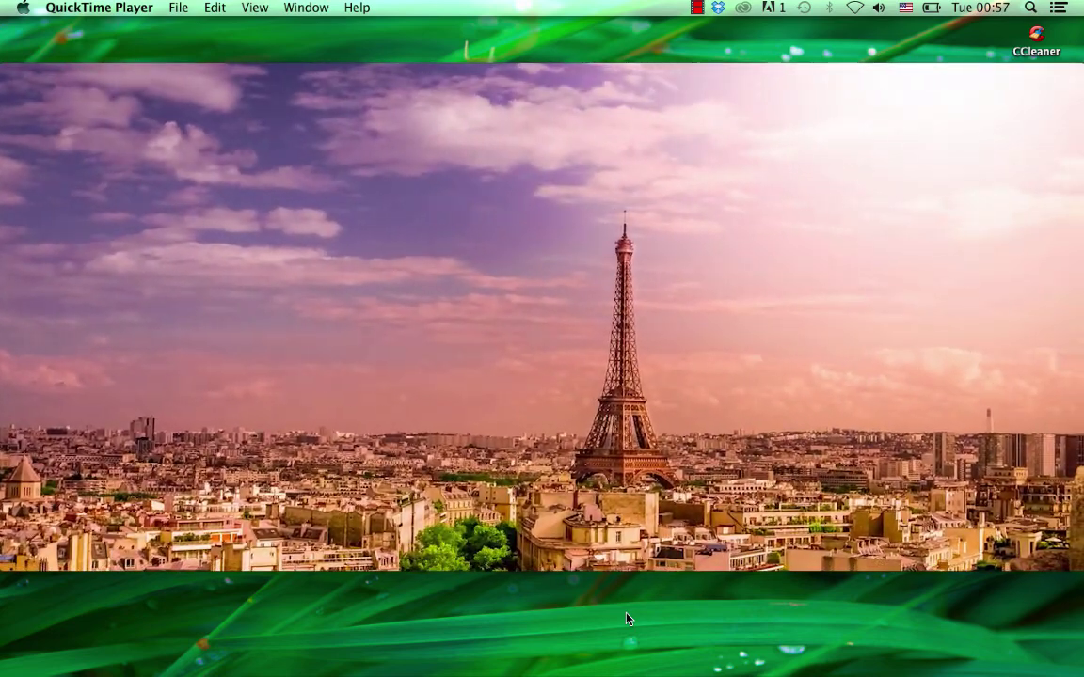
click(12, 72)
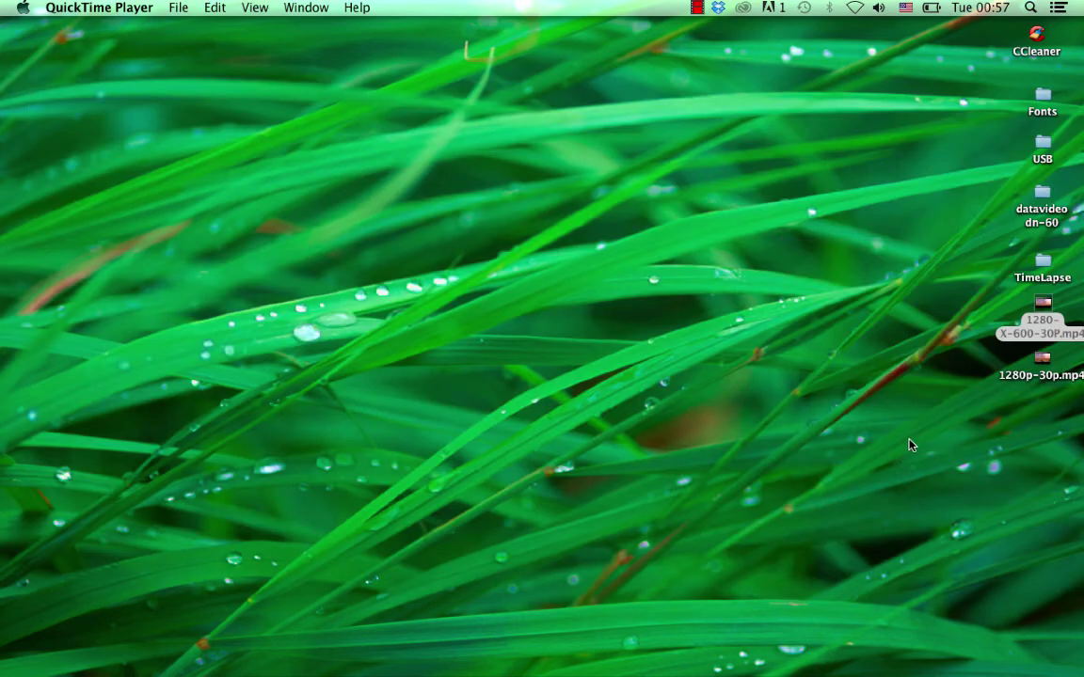
double_click(1039, 365)
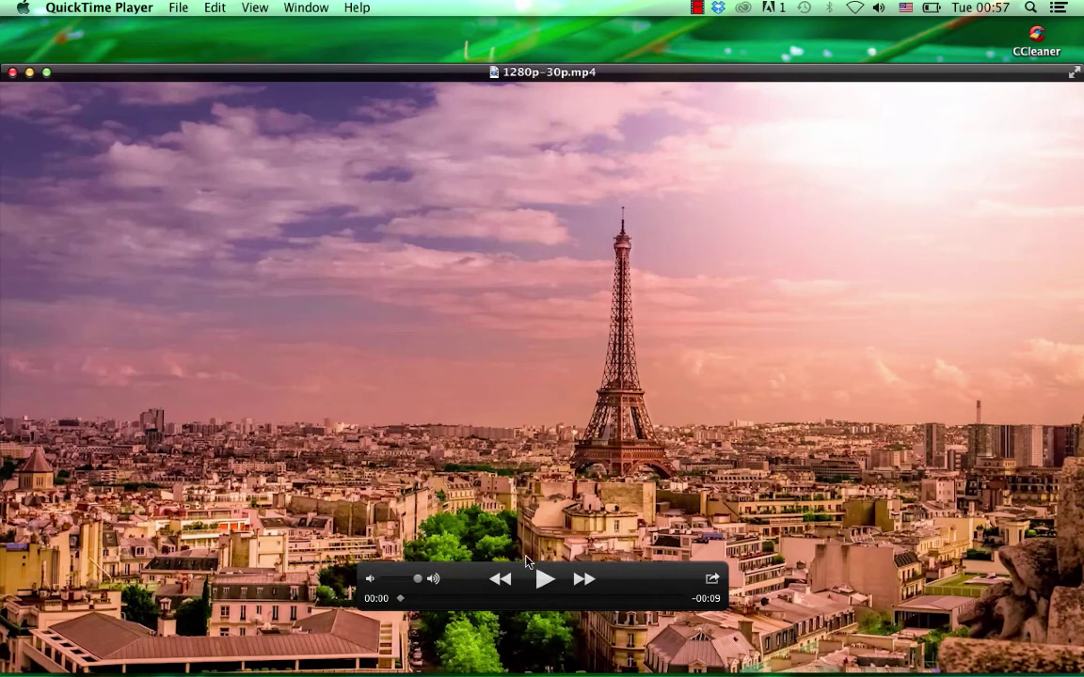
click(545, 579)
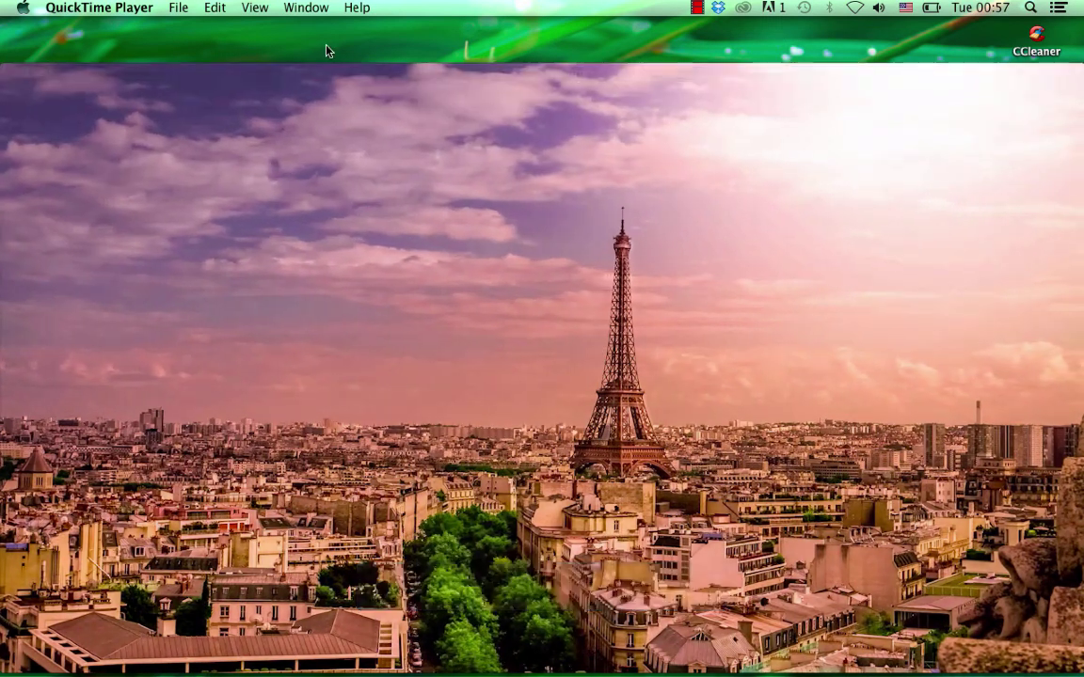
drag(339, 74, 339, 28)
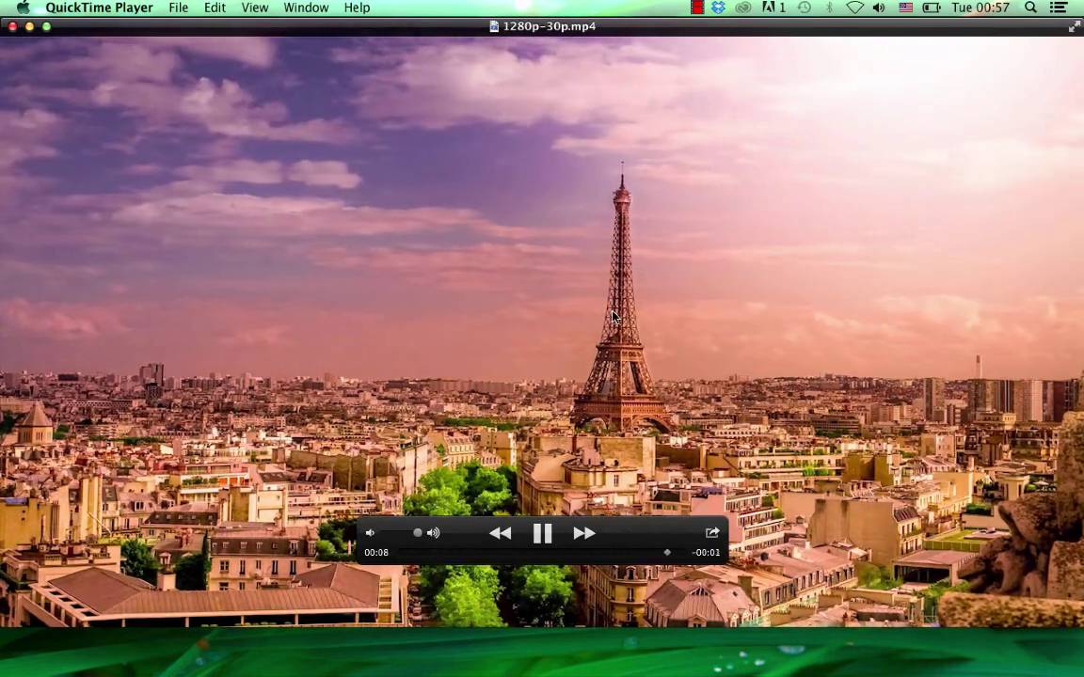
key(super+q)
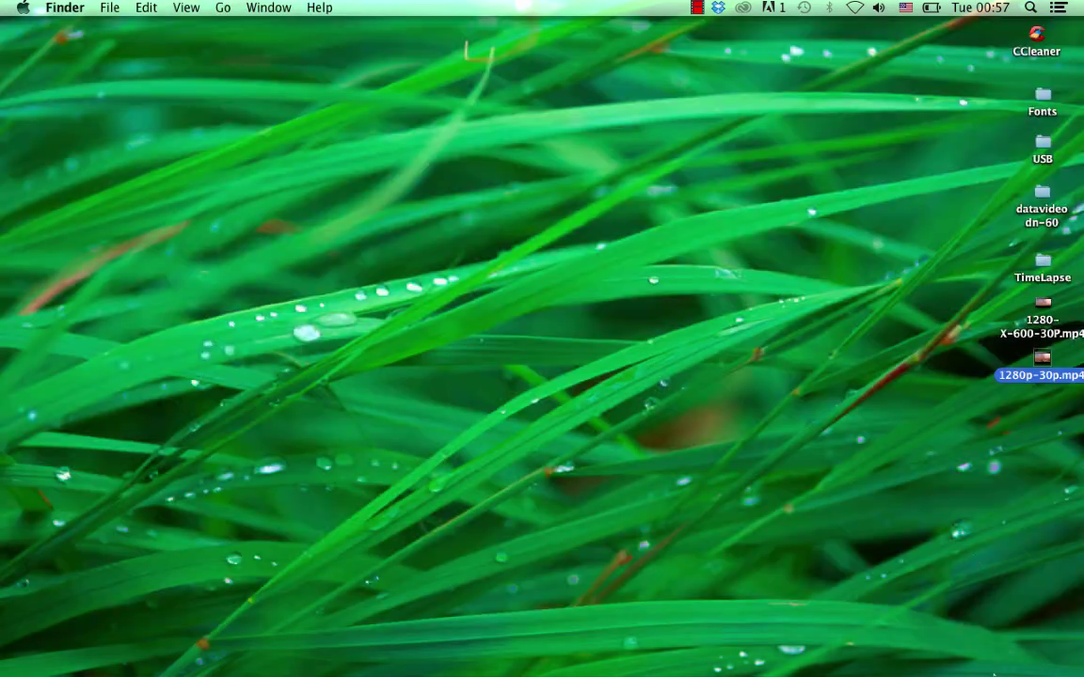
Step: Return to Premiere, flip through the 4K-24p, 4K-30p and 1280-620-30p sequences, and show the project bin
click(969, 652)
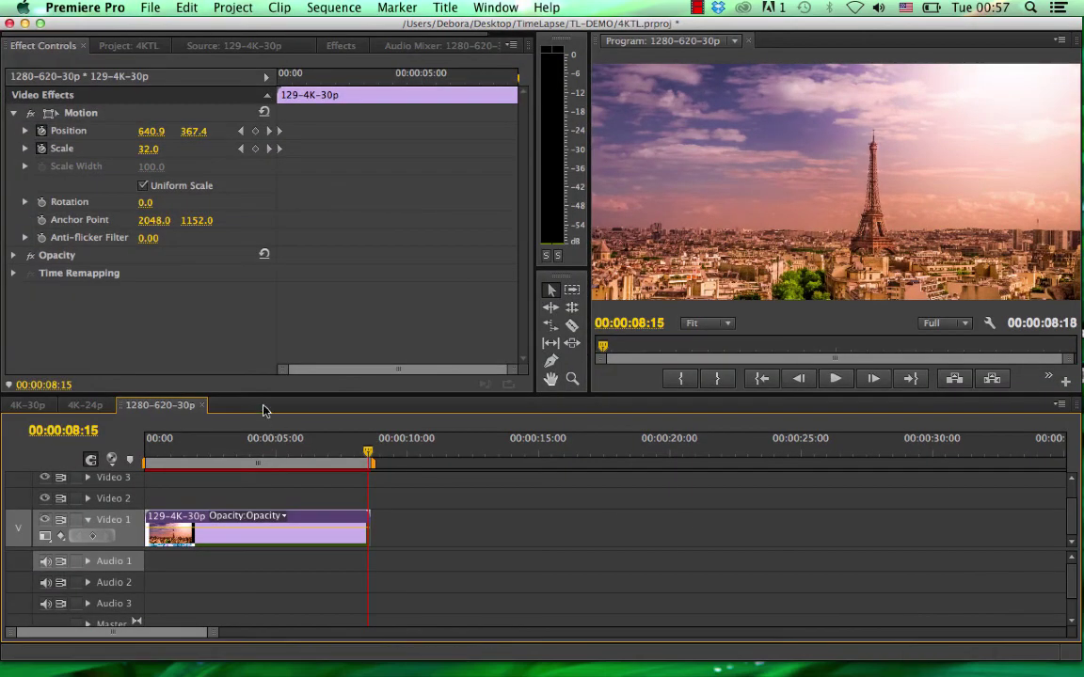
click(84, 404)
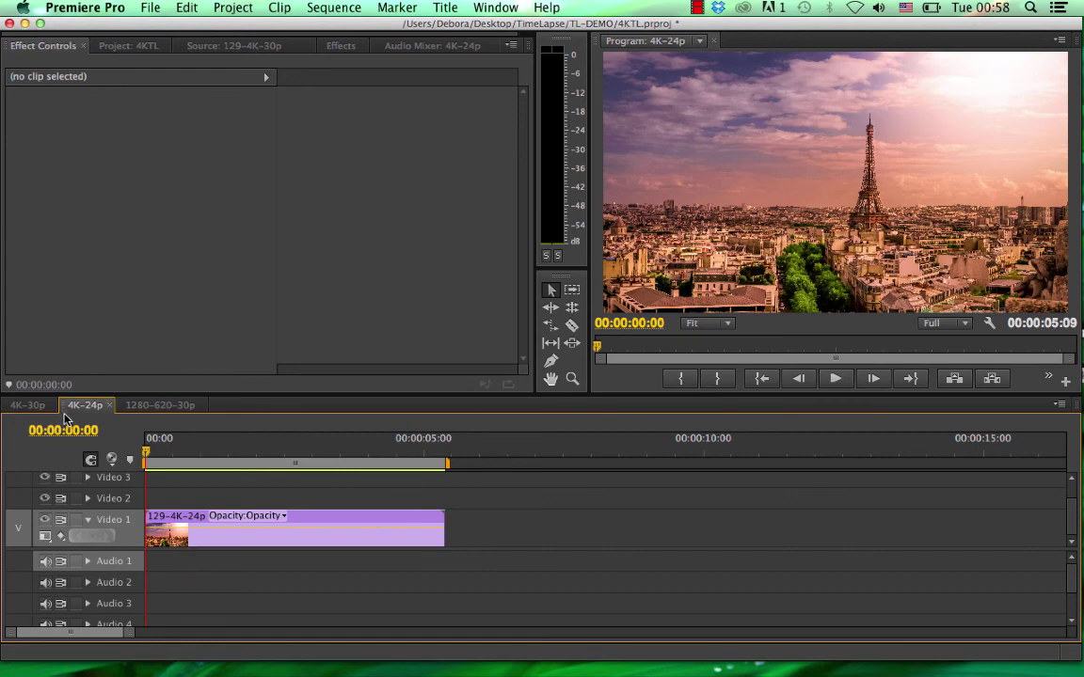
click(28, 405)
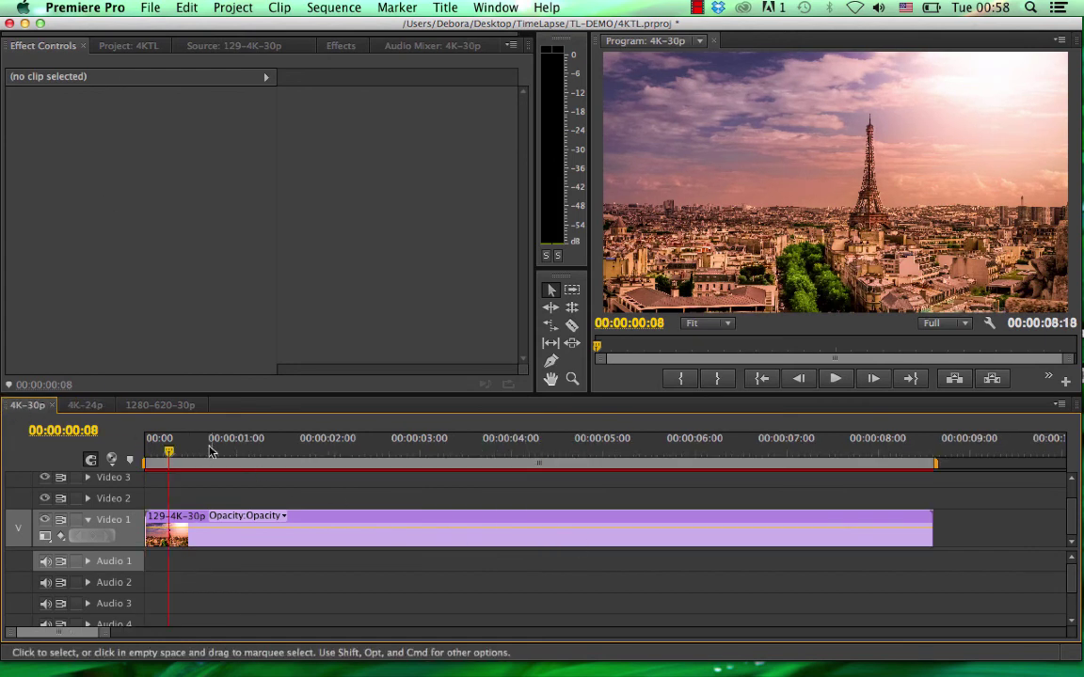
click(95, 407)
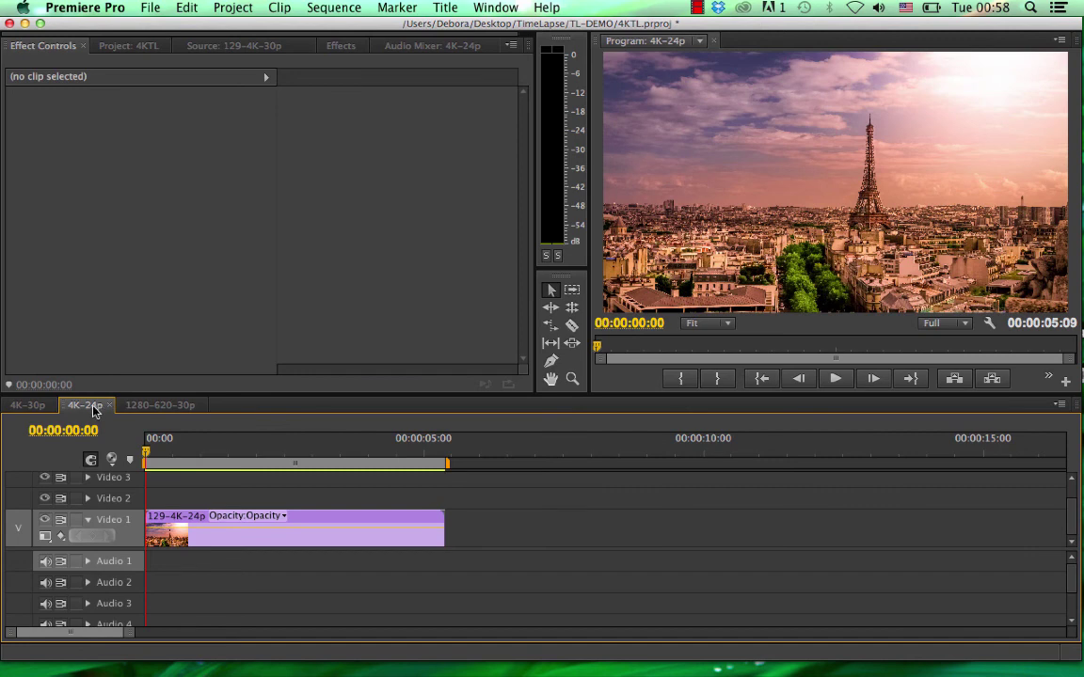
click(141, 404)
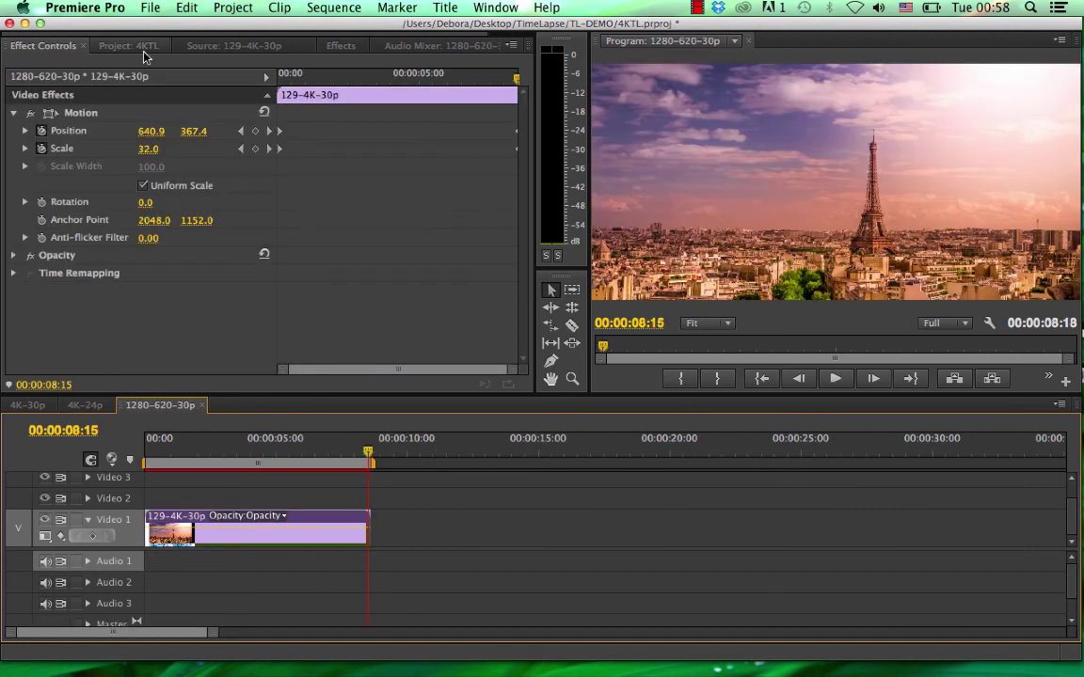
click(139, 45)
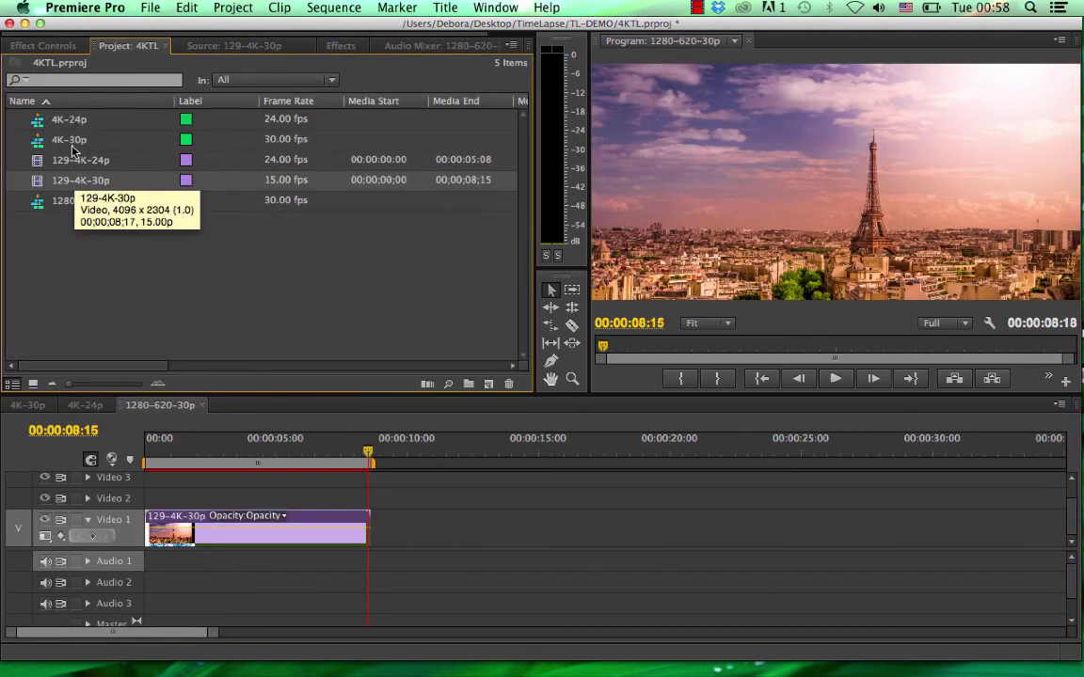